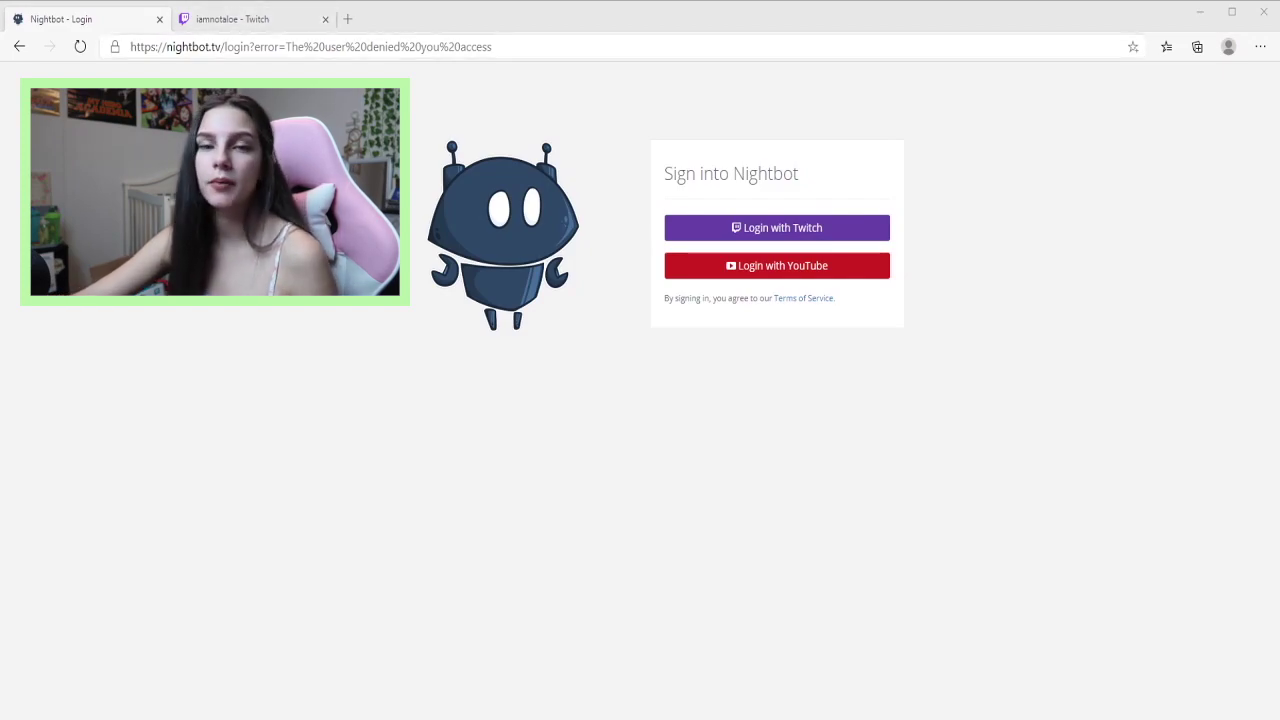
# Log into Nightbot with the Twitch account, authorize its access and expand the Commands section of the dashboard
pyautogui.click(800, 227)
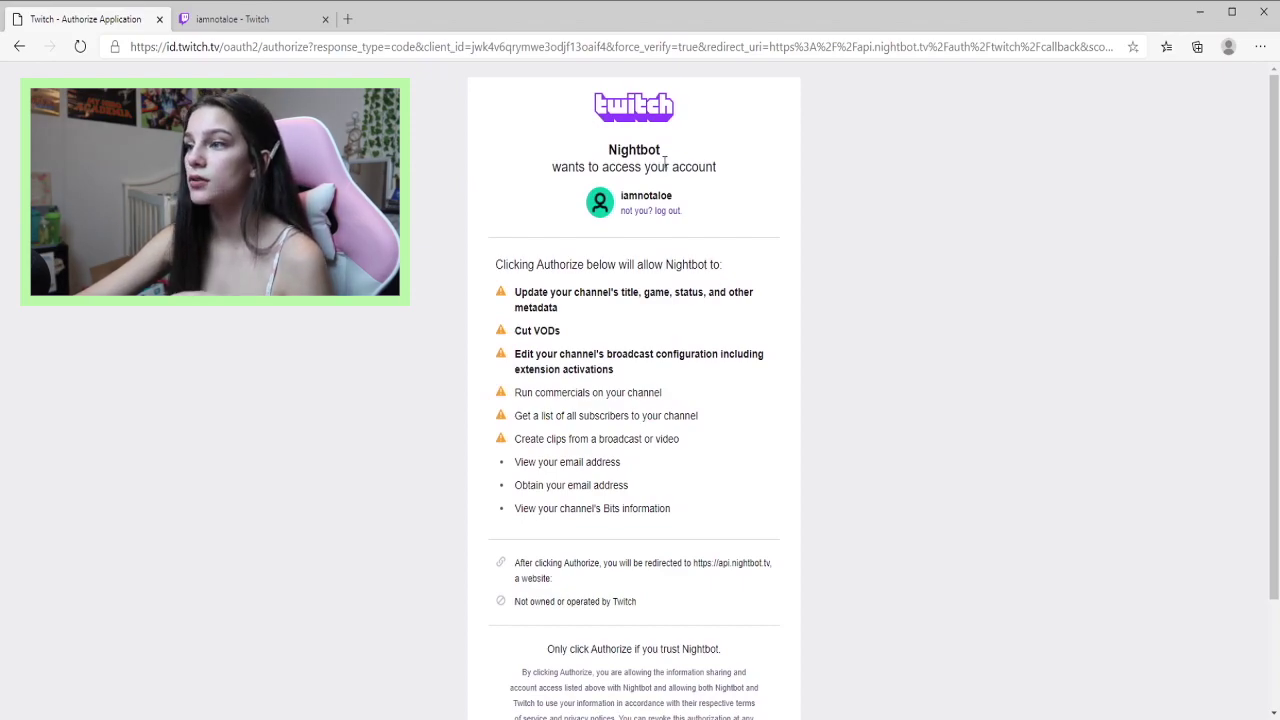
pyautogui.scroll(-3, 750, 283)
pyautogui.click(612, 638)
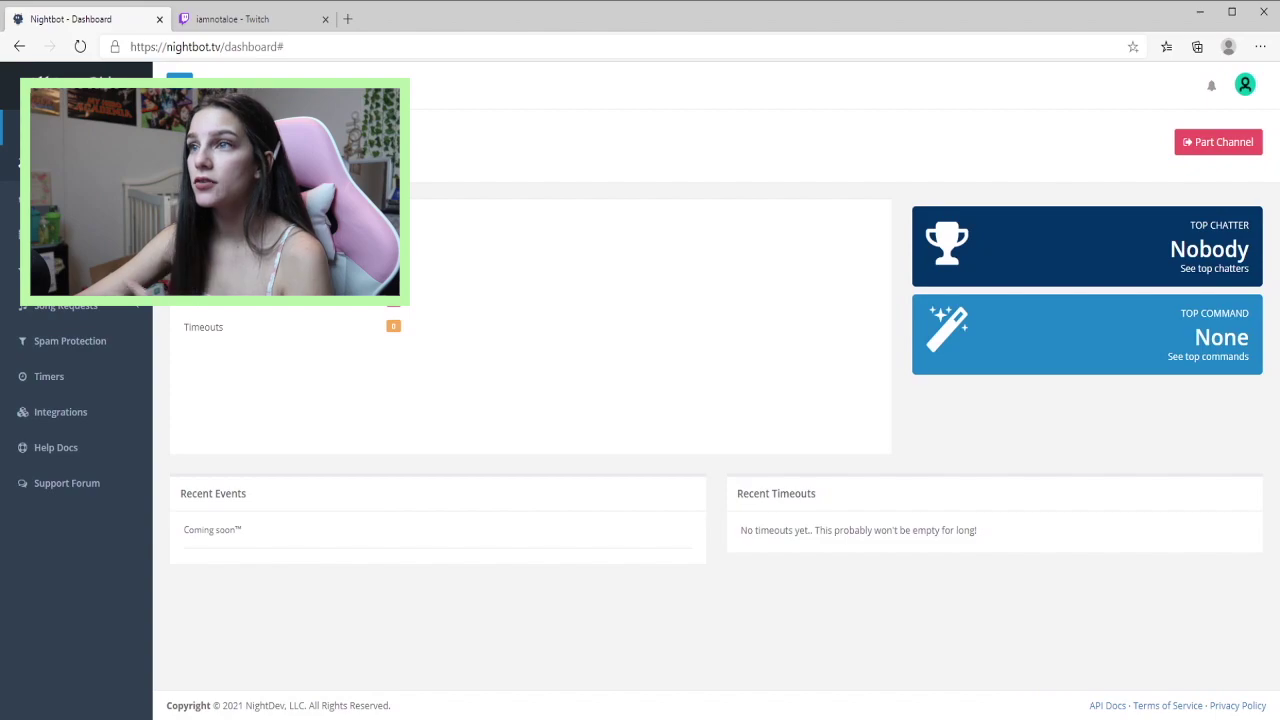
pyautogui.click(60, 234)
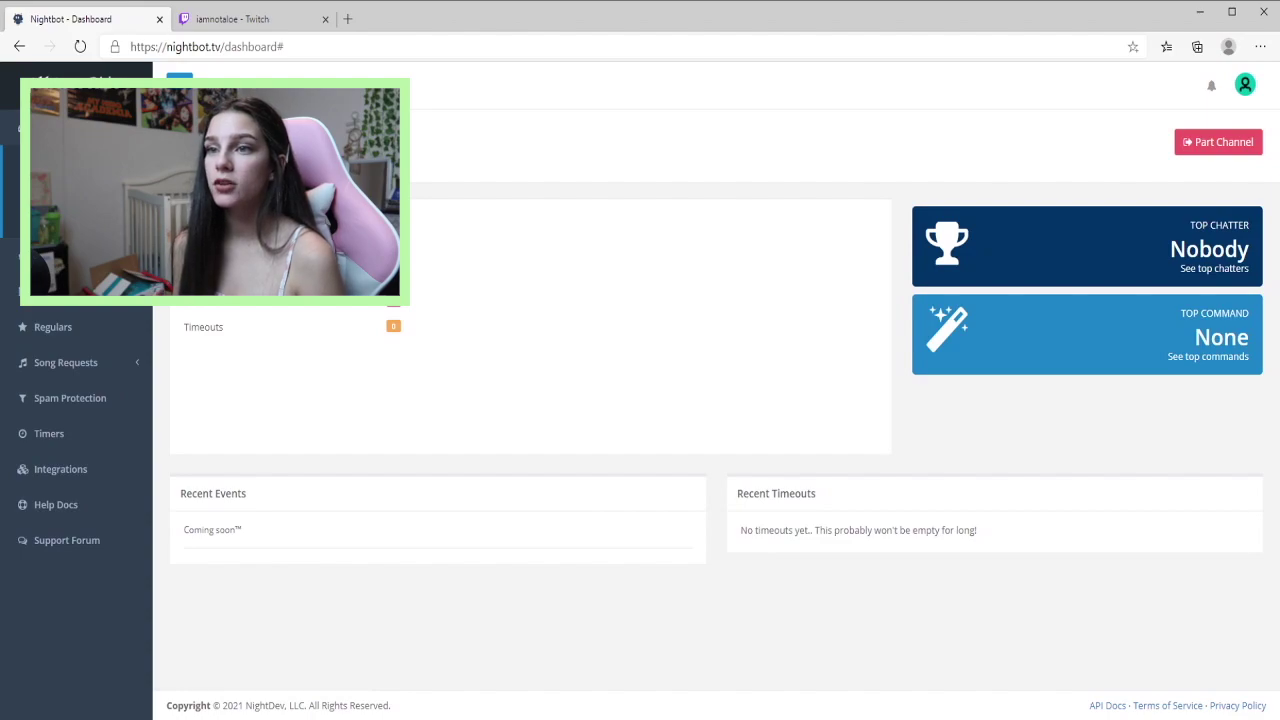
# Open the most recent broadcast on the aloemami Twitch channel, pause it and examine the chat commands in its title
pyautogui.click(222, 26)
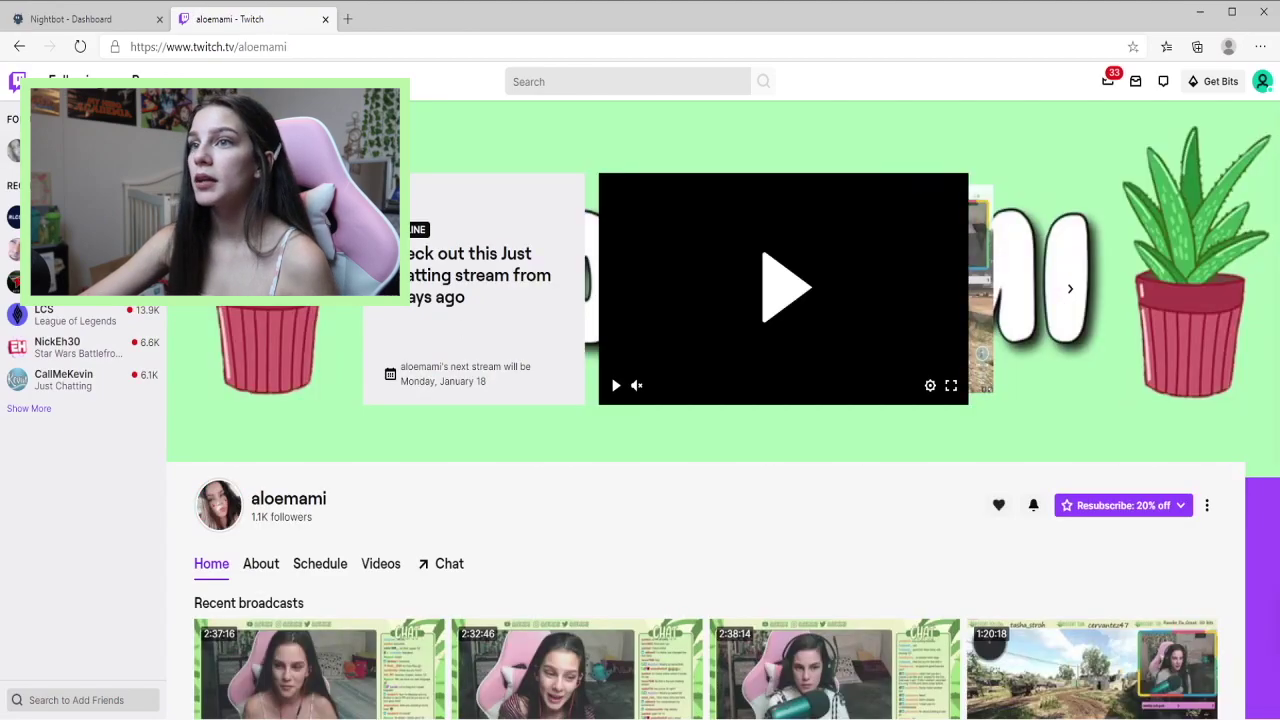
pyautogui.scroll(-2, 276, 551)
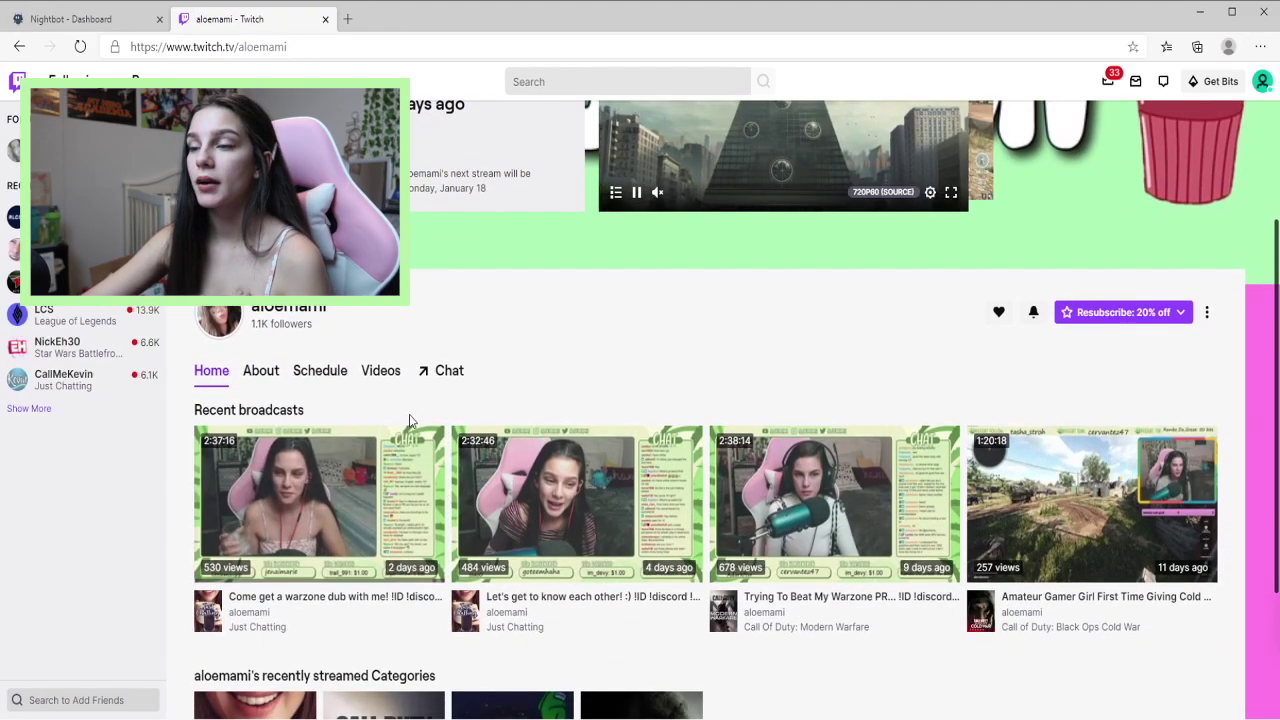
pyautogui.scroll(-1, 408, 423)
pyautogui.click(425, 450)
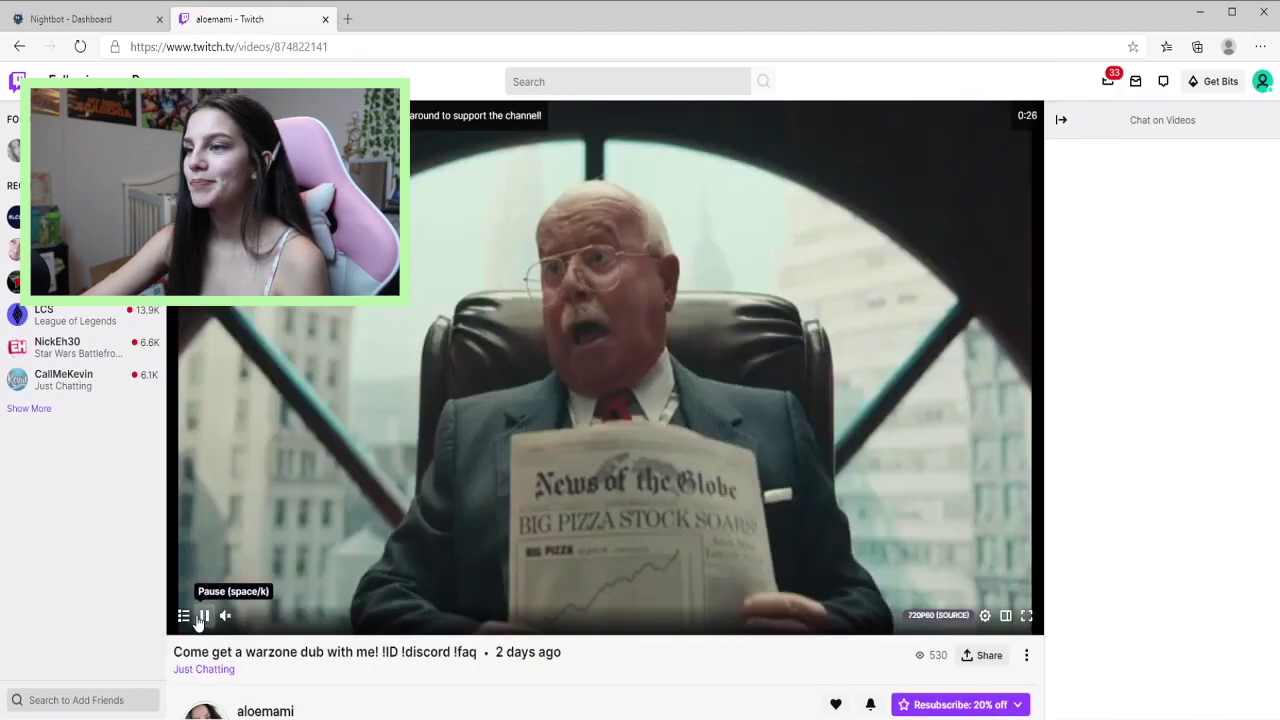
pyautogui.click(204, 616)
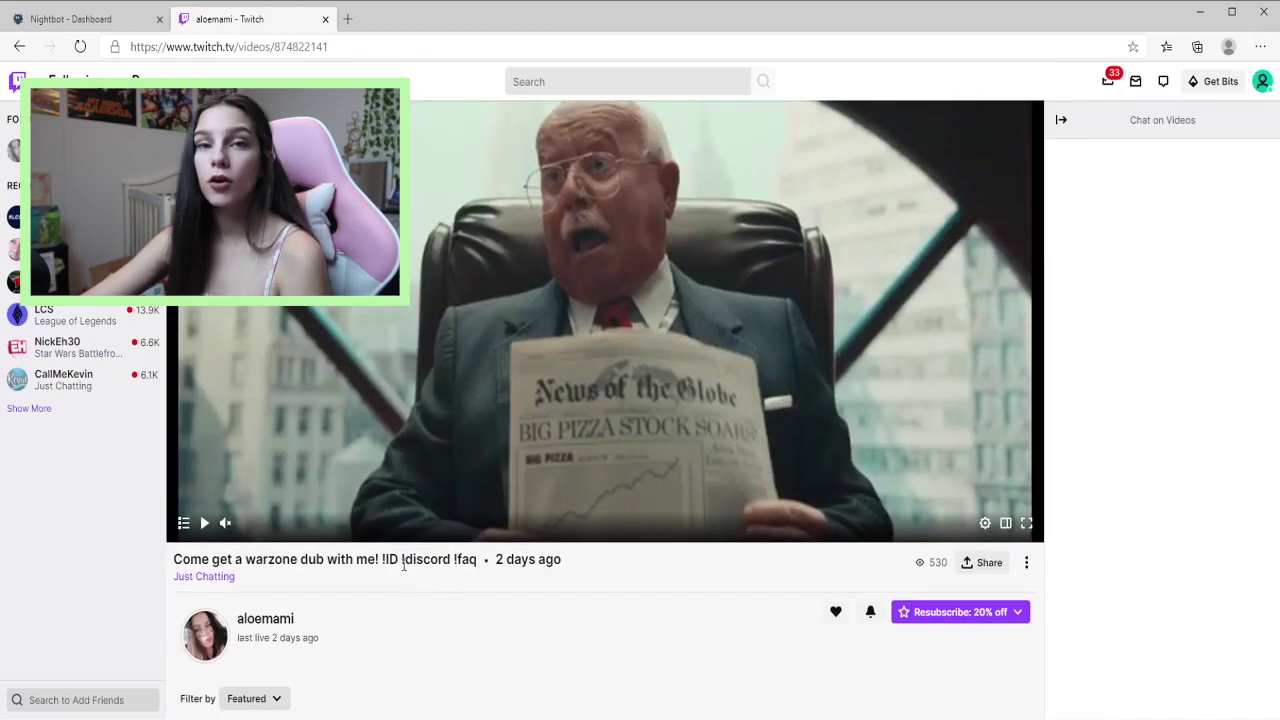
pyautogui.moveTo(405, 560); pyautogui.dragTo(453, 562)
pyautogui.click(477, 566)
pyautogui.doubleClick(390, 559)
pyautogui.click(389, 615)
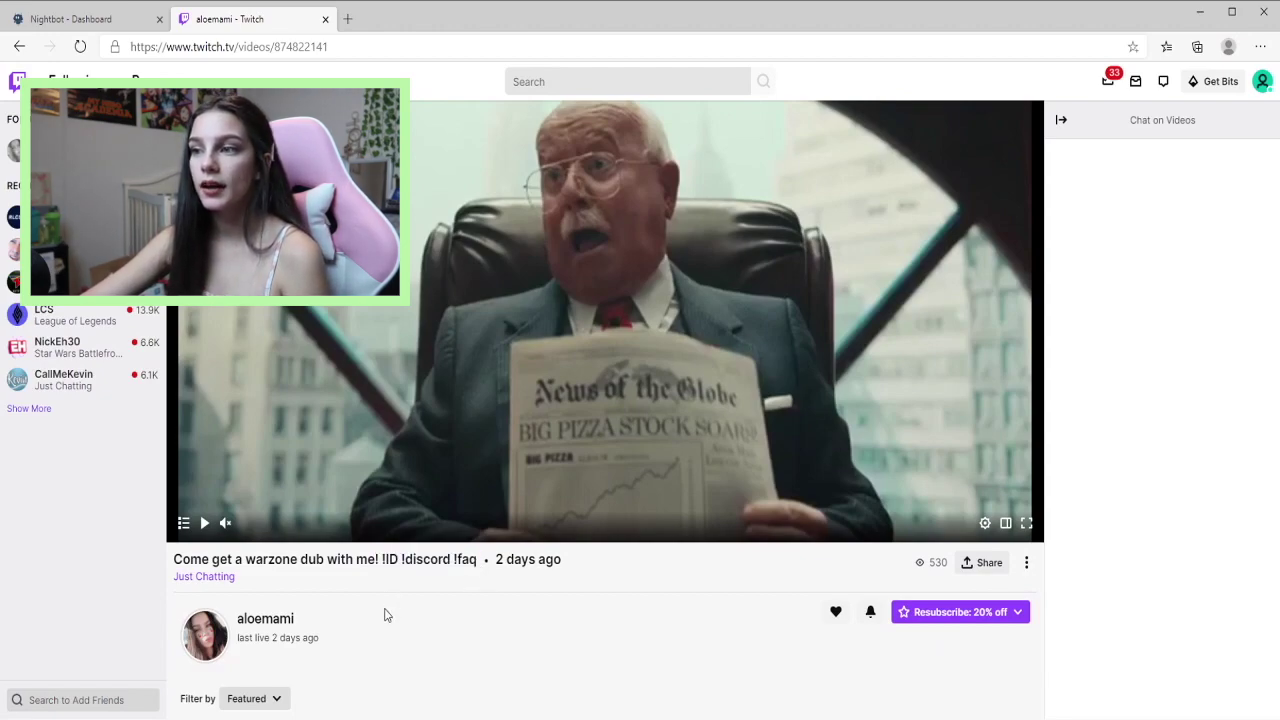
# Open the signed-in account's own Twitch channel page and look over its home page
pyautogui.click(1262, 81)
pyautogui.click(1178, 216)
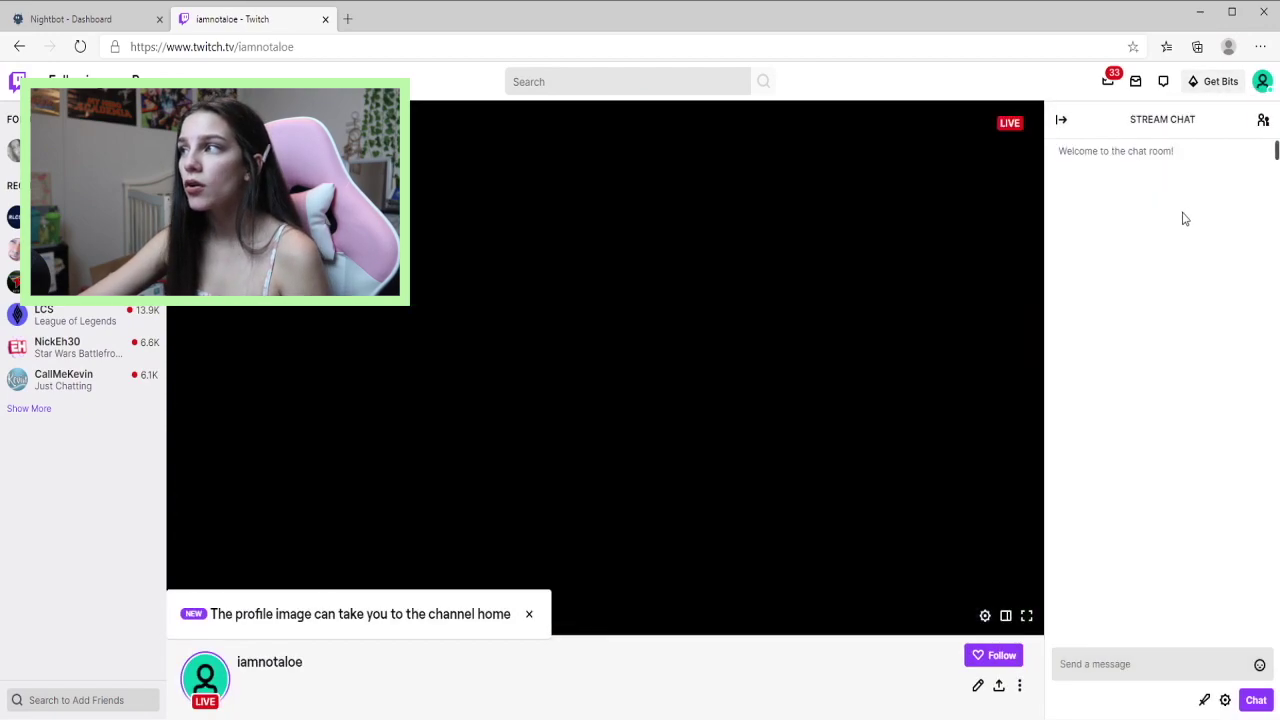
pyautogui.scroll(-2, 734, 503)
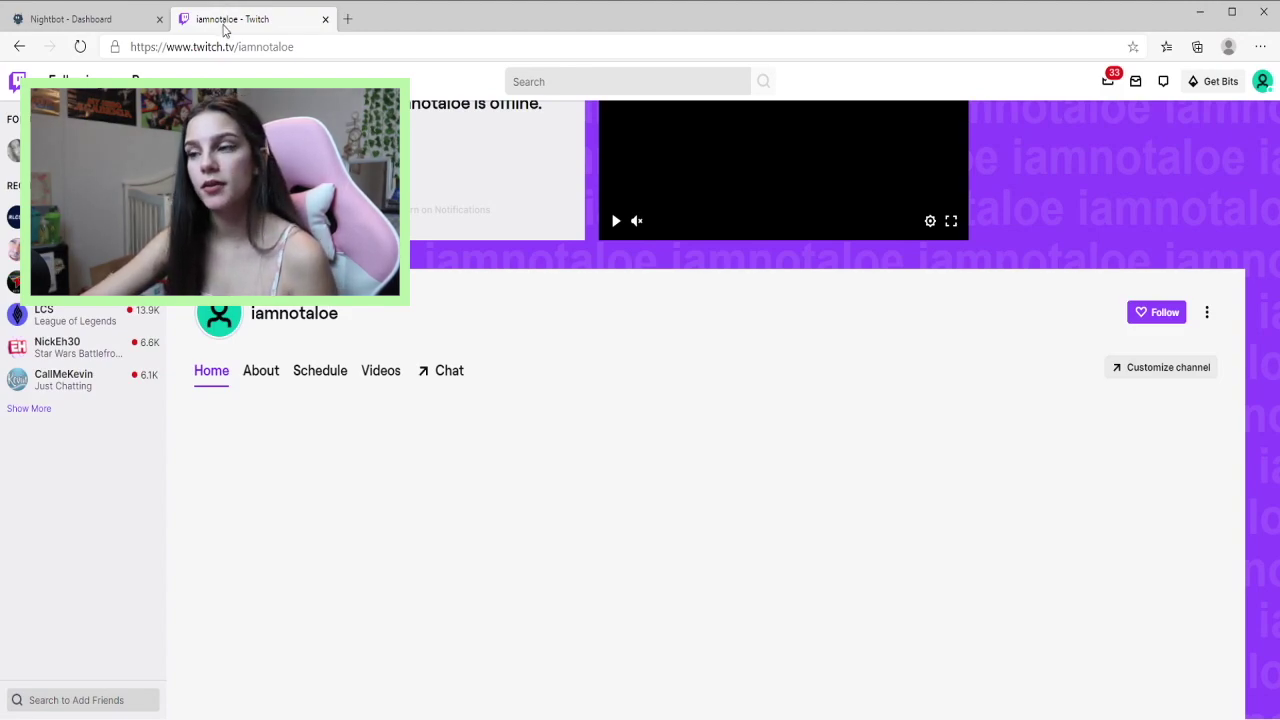
# Return to Nightbot, start a new entry in the custom commands and name it !followage
pyautogui.click(118, 19)
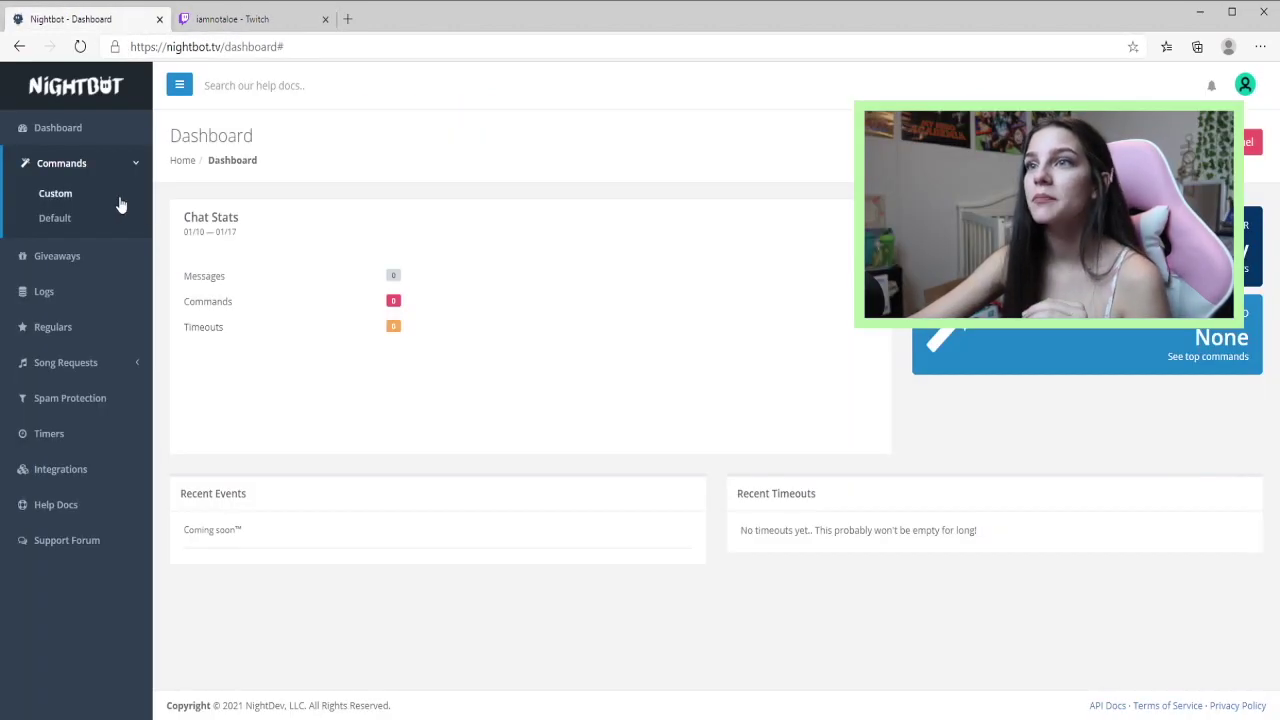
pyautogui.click(83, 200)
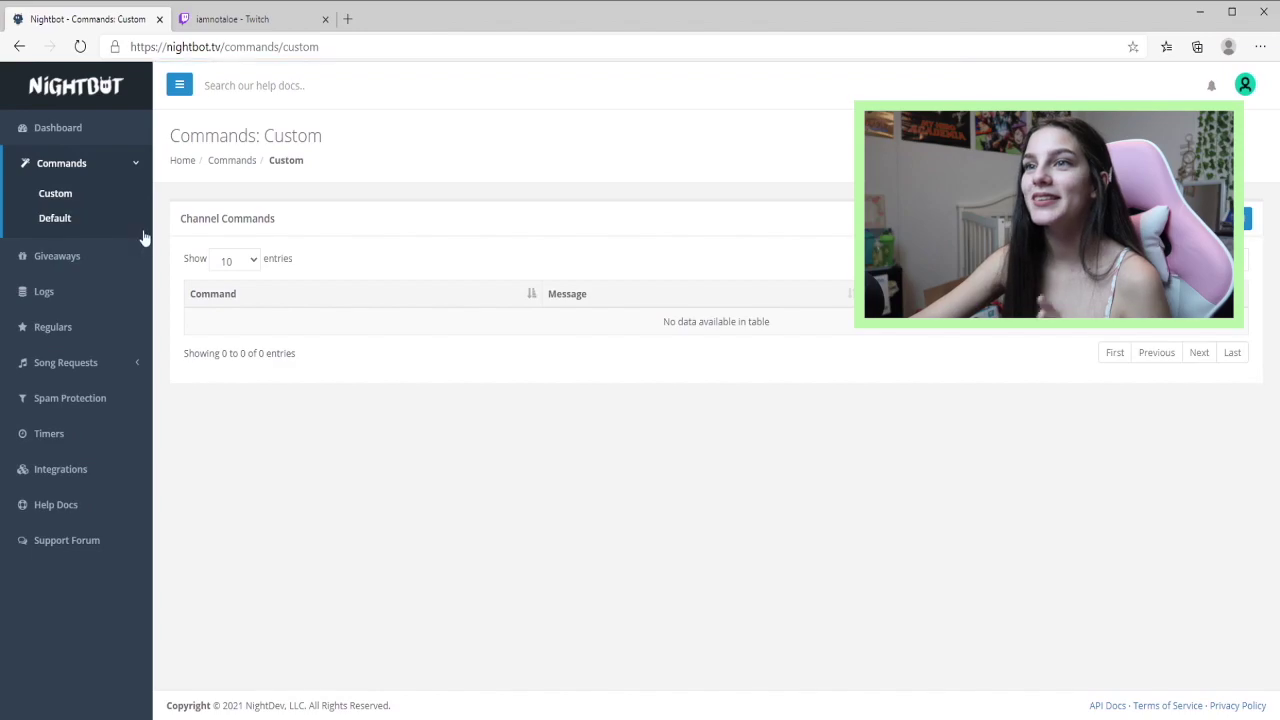
pyautogui.click(1242, 218)
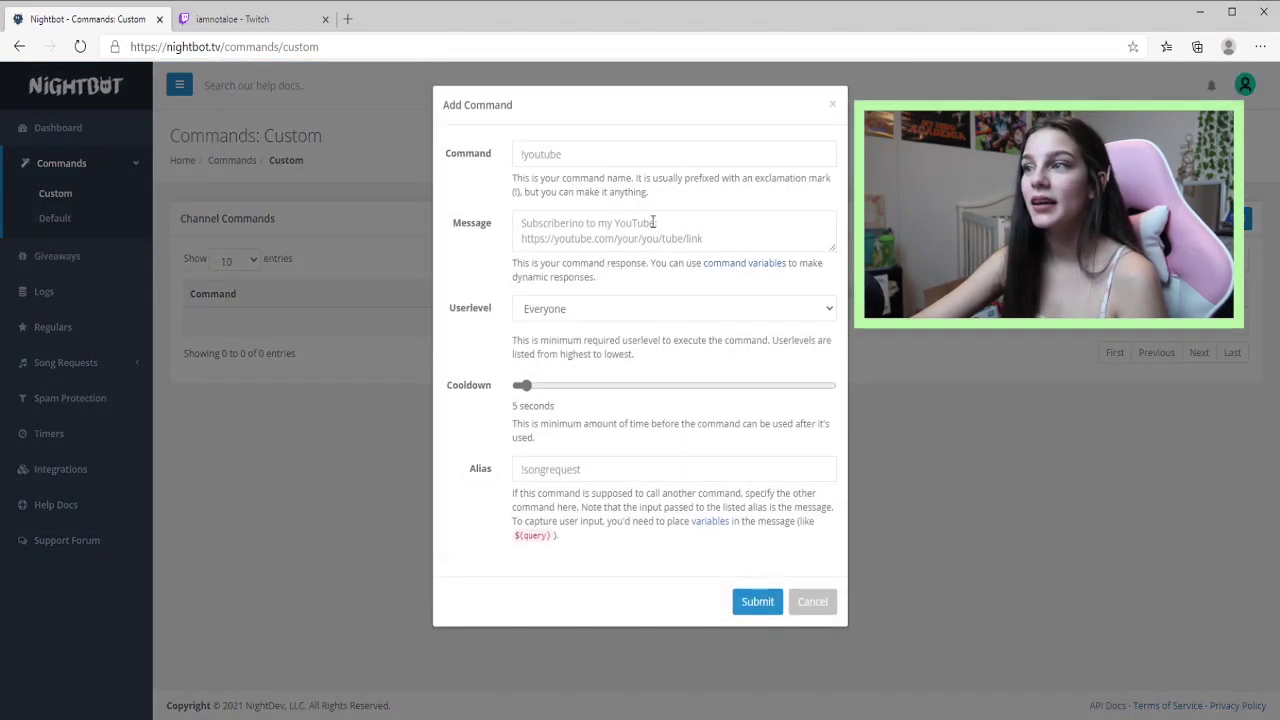
pyautogui.click(606, 160)
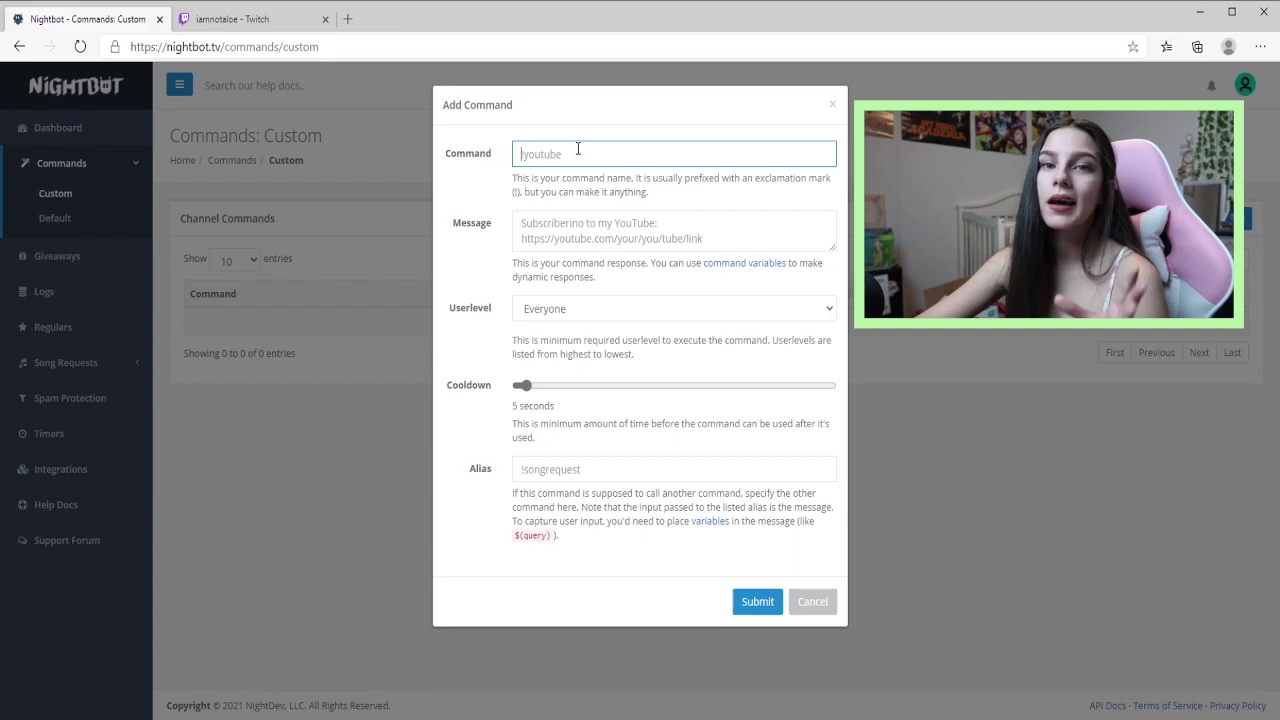
pyautogui.write('!')
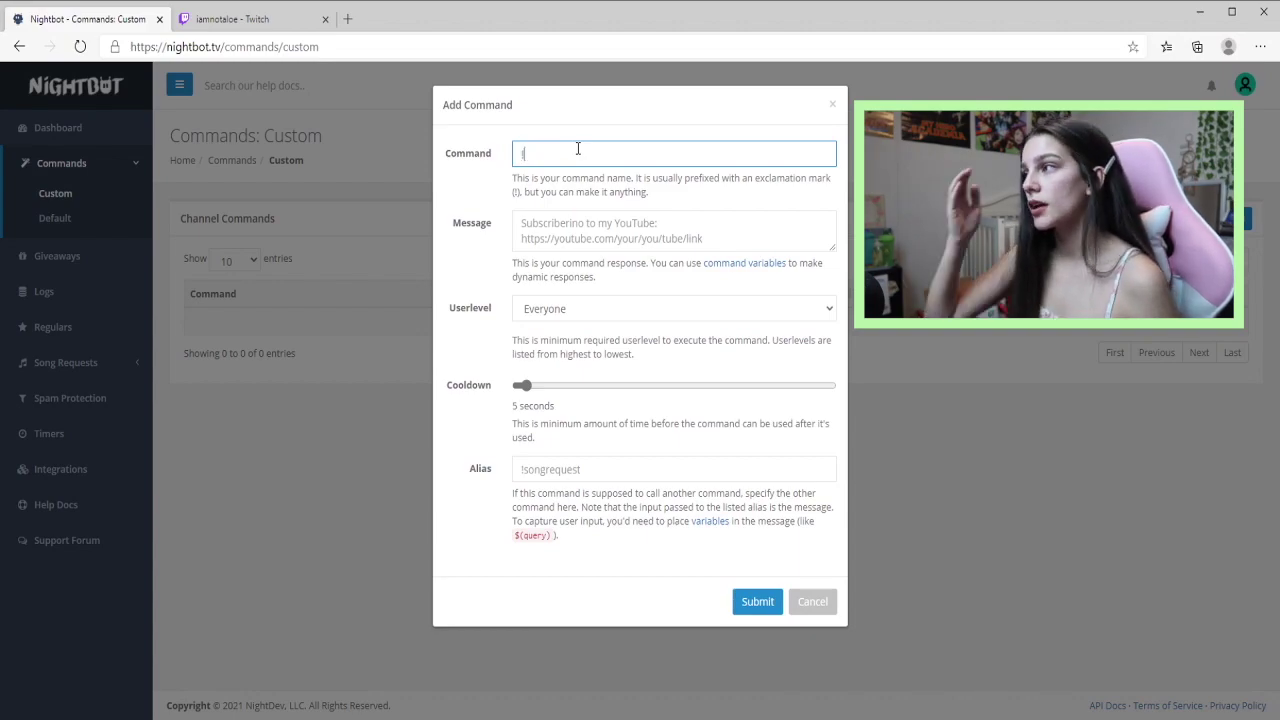
pyautogui.write('followage')
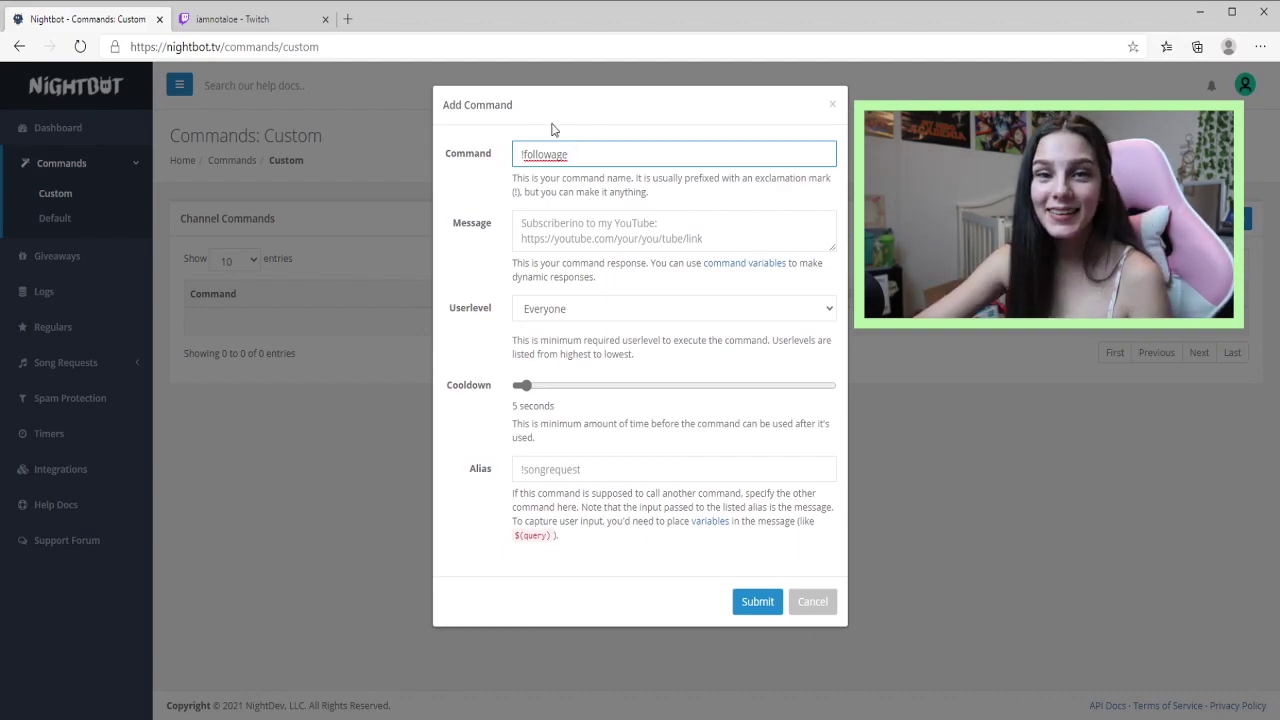
pyautogui.press('Tab')
pyautogui.hotkey('alt', 'Tab')
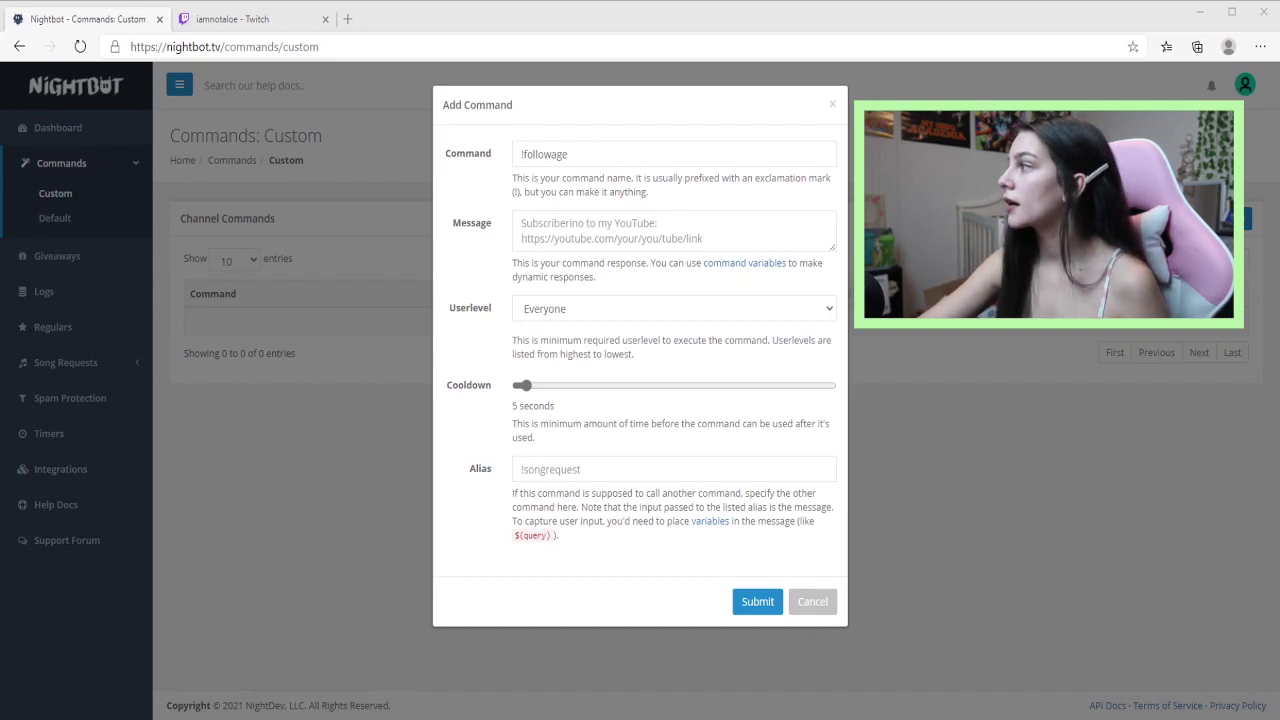
pyautogui.click(590, 234)
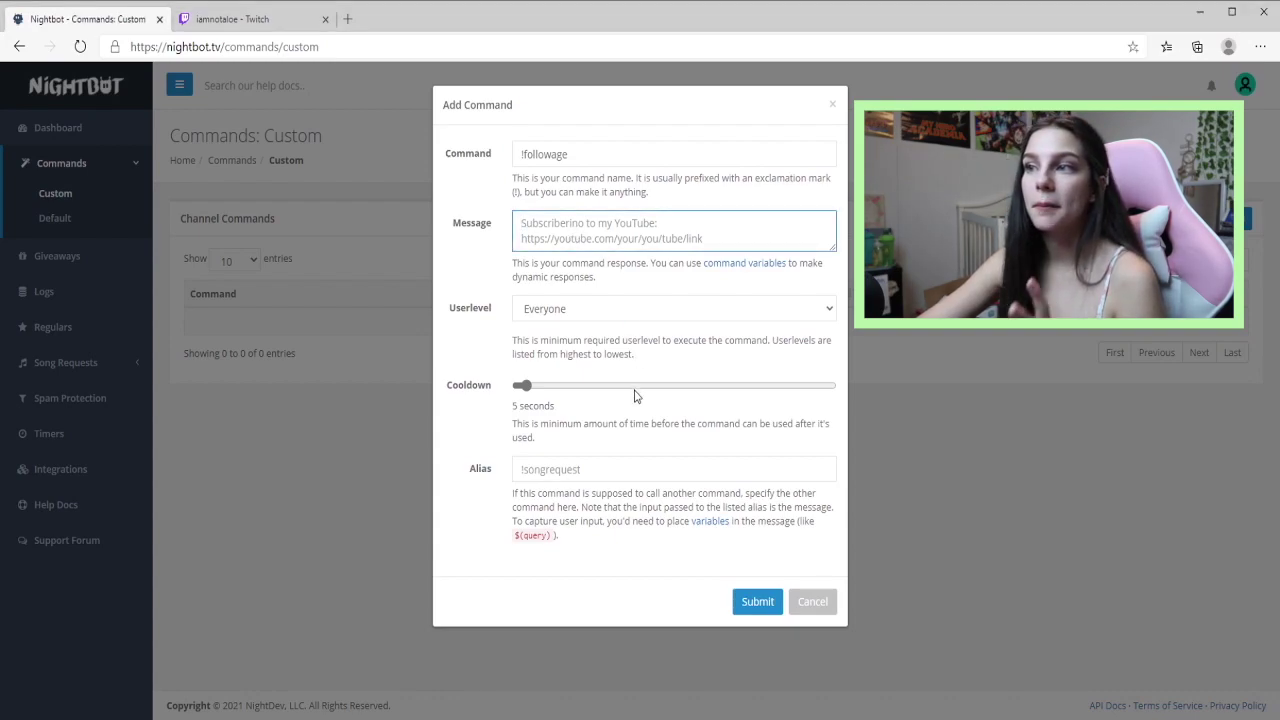
pyautogui.write('You are following for $(urlfetch https://2g.be/twitch/following.php?user=$(touser)&channel=$(channel)&format=ymwd)')
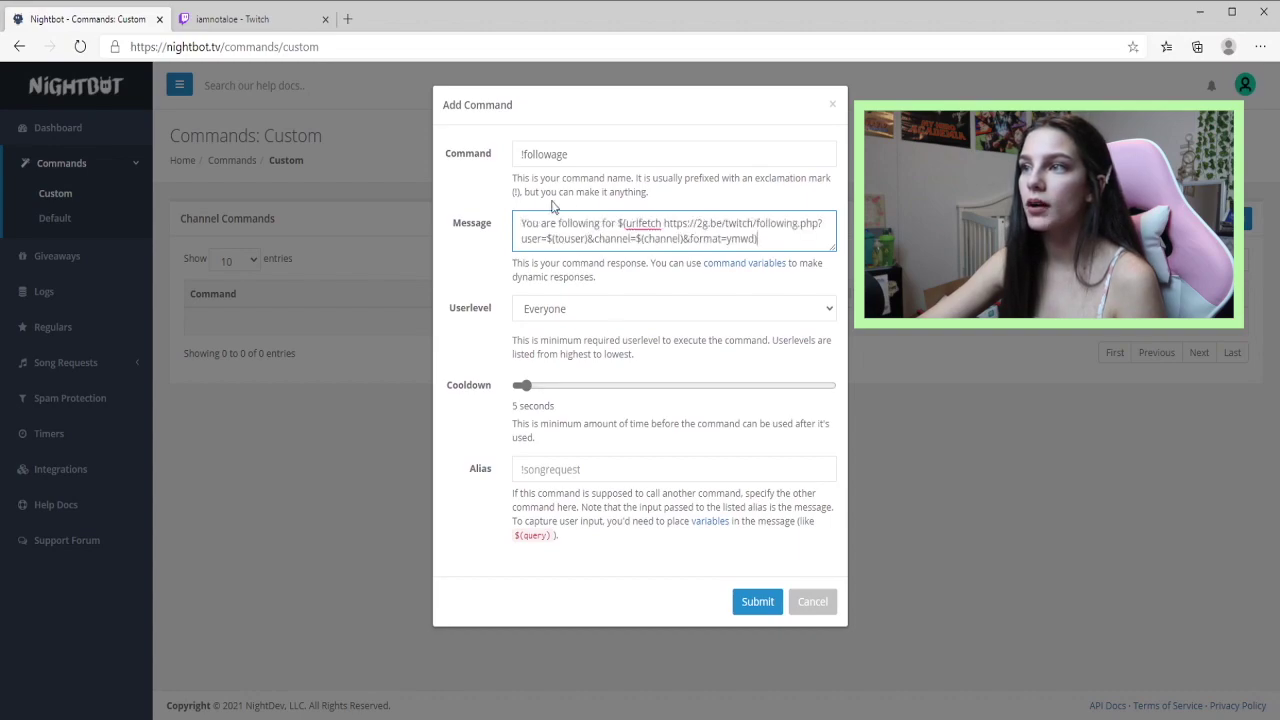
pyautogui.moveTo(618, 223); pyautogui.dragTo(800, 240)
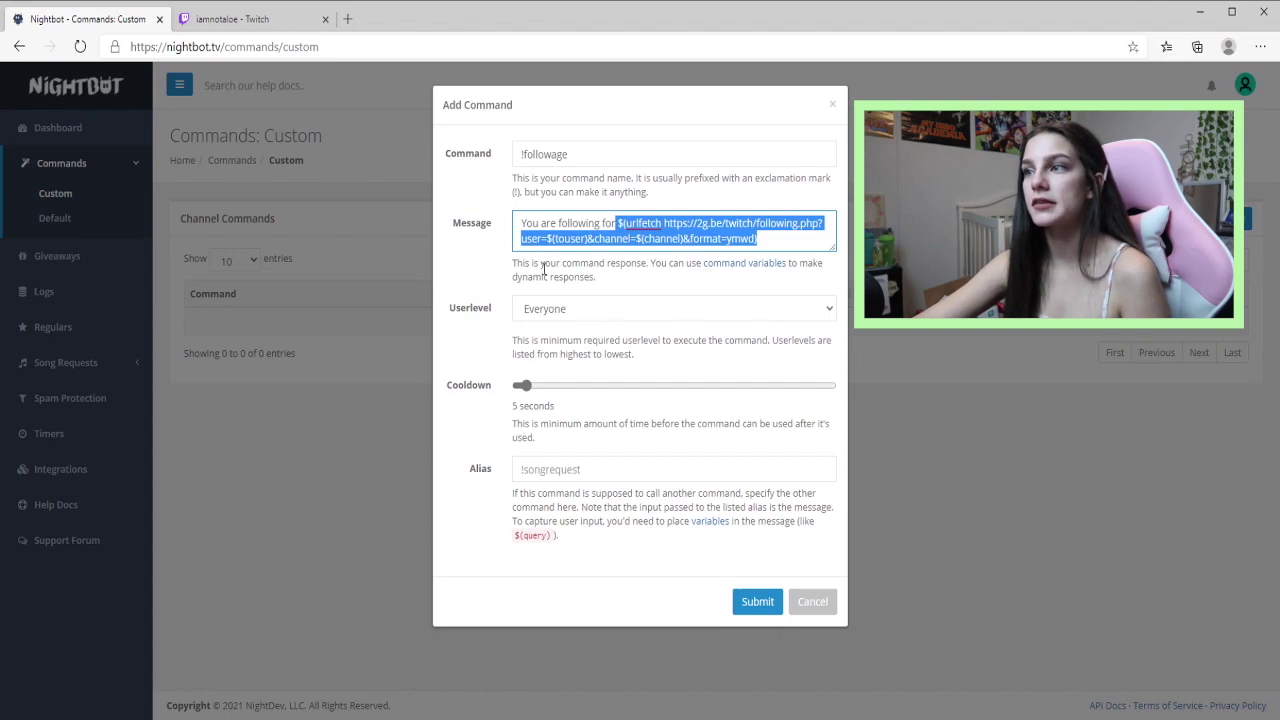
pyautogui.click(510, 306)
pyautogui.click(572, 310)
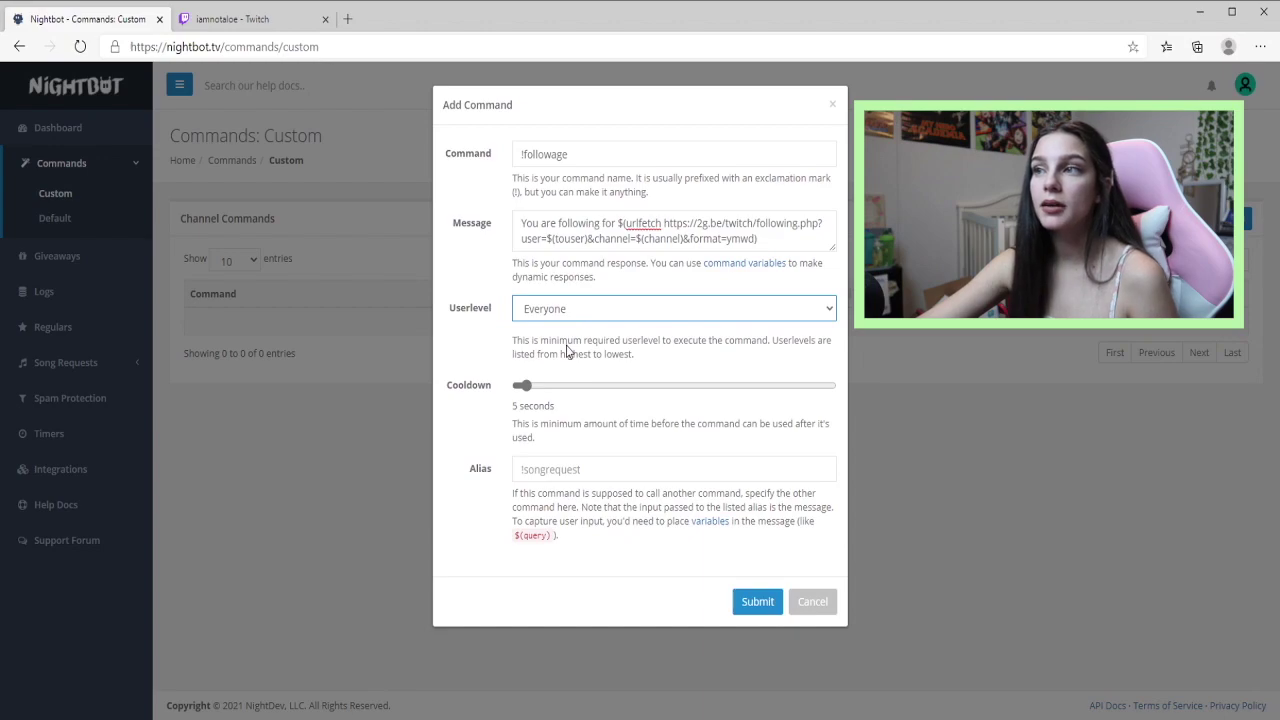
pyautogui.click(488, 320)
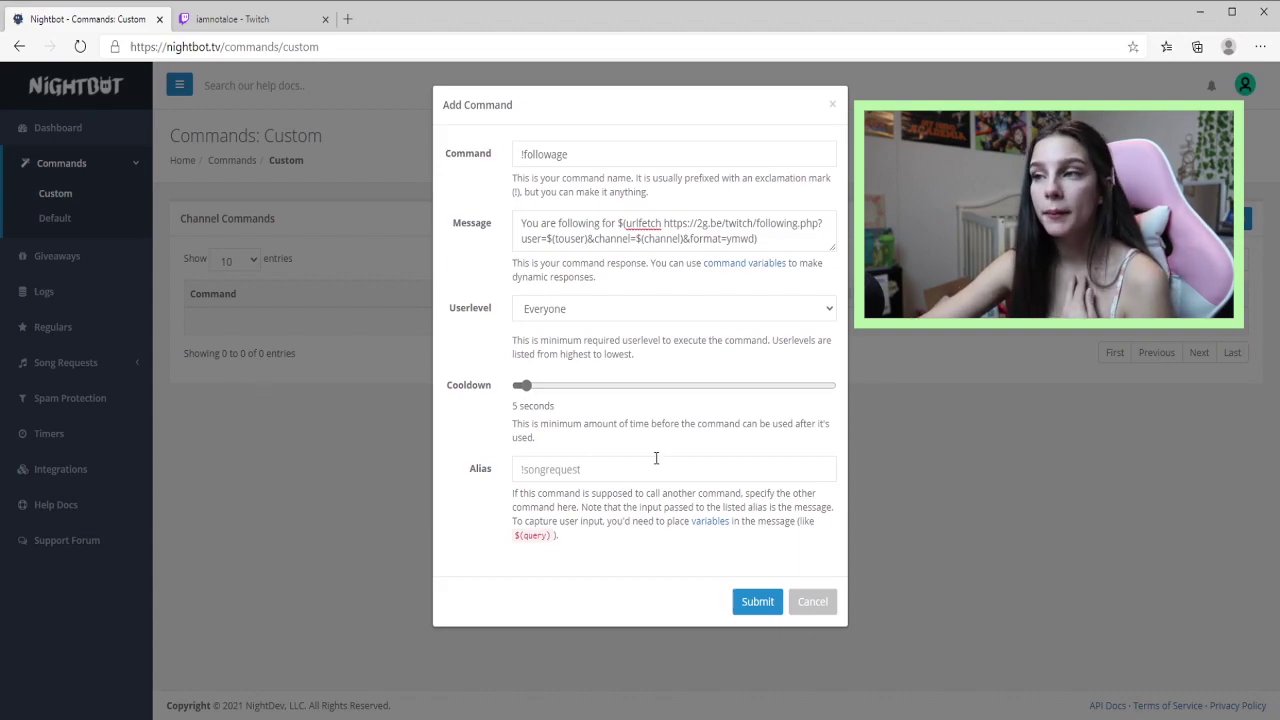
pyautogui.click(760, 606)
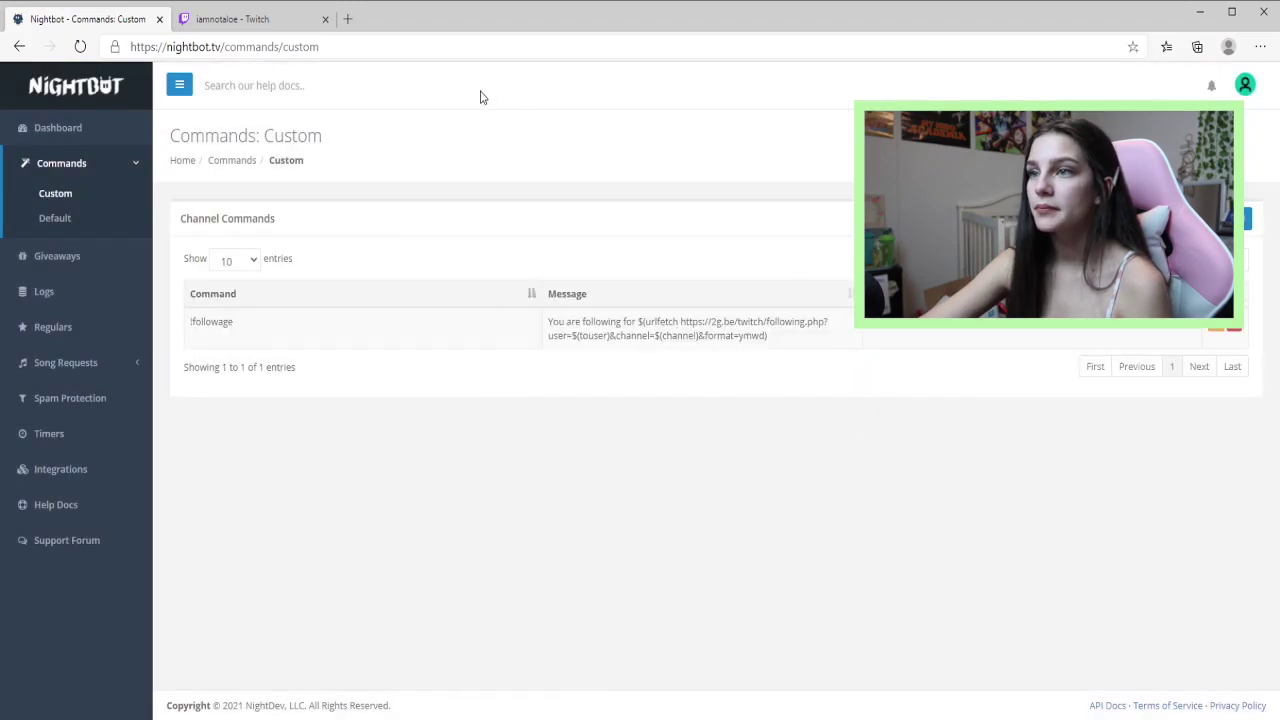
pyautogui.click(229, 30)
pyautogui.click(35, 22)
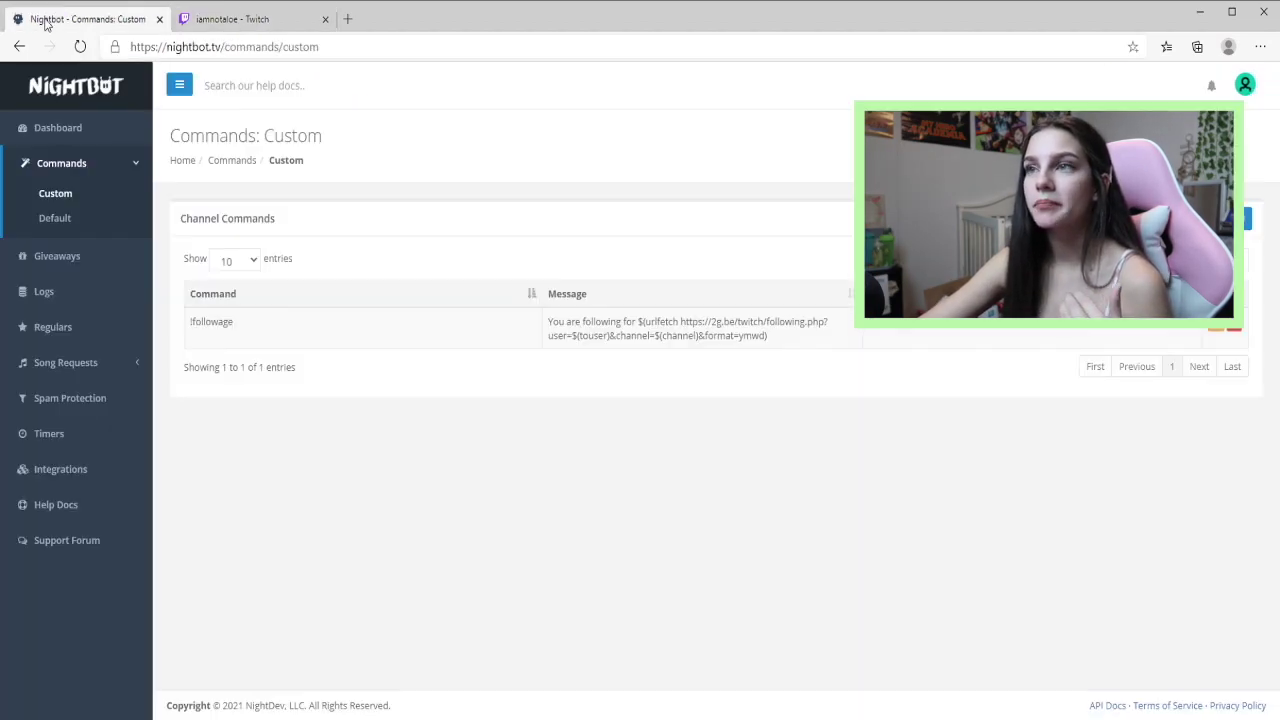
pyautogui.click(1242, 218)
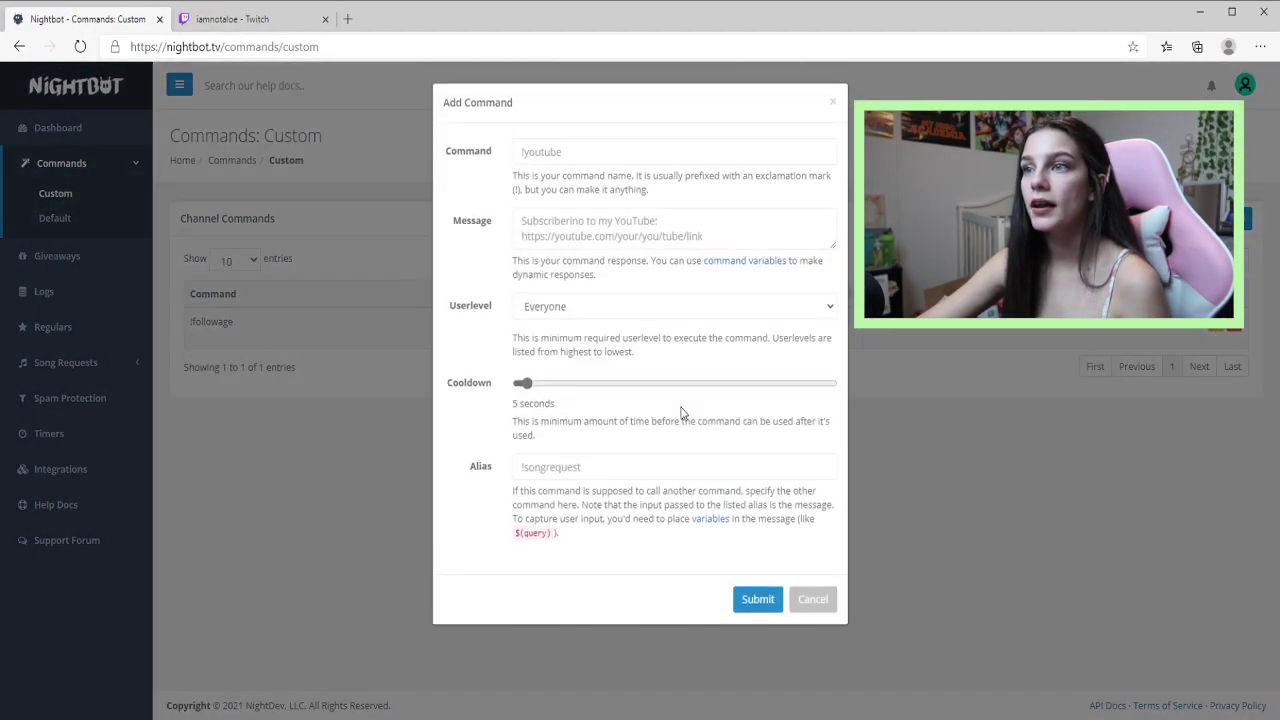
pyautogui.click(675, 162)
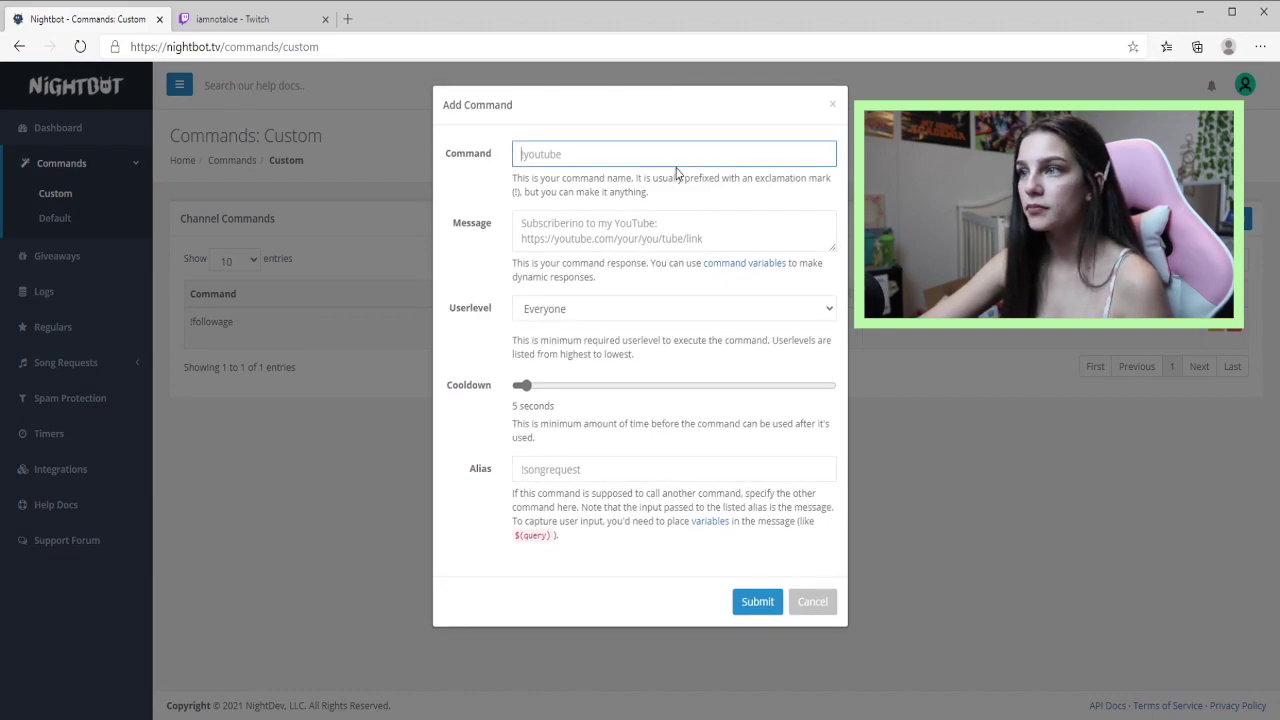
pyautogui.write('!socials')
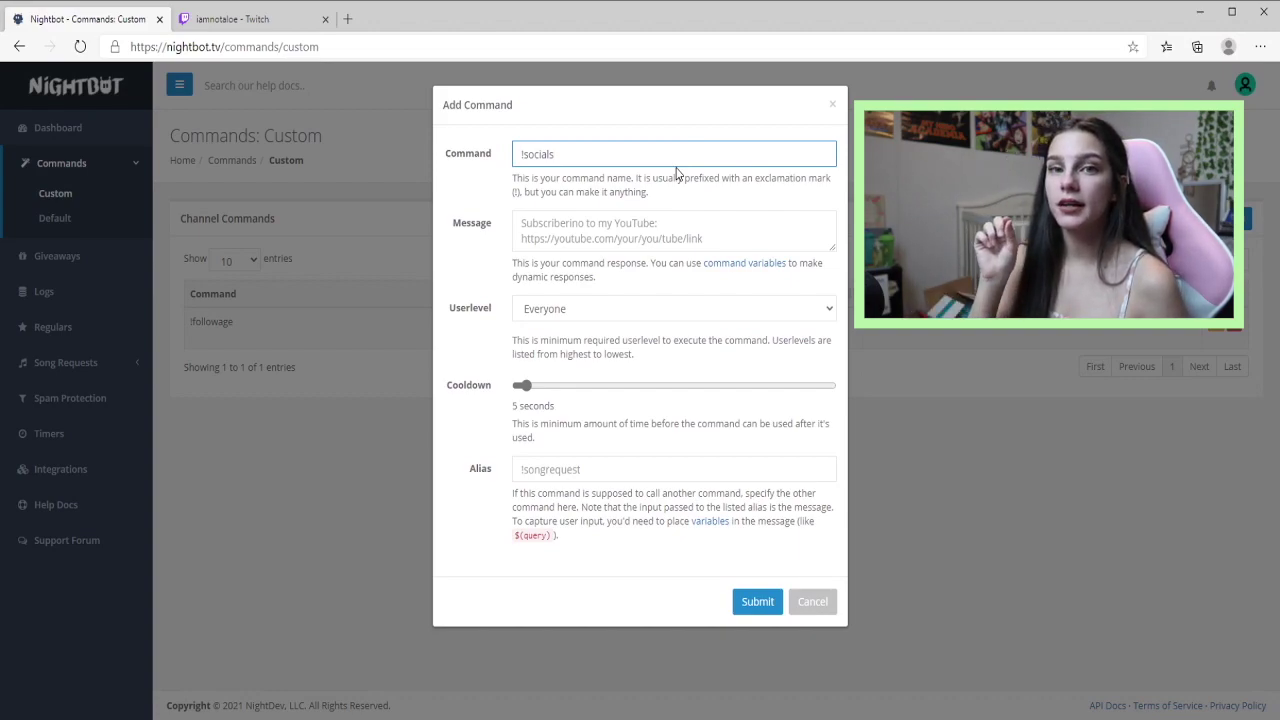
pyautogui.click(650, 218)
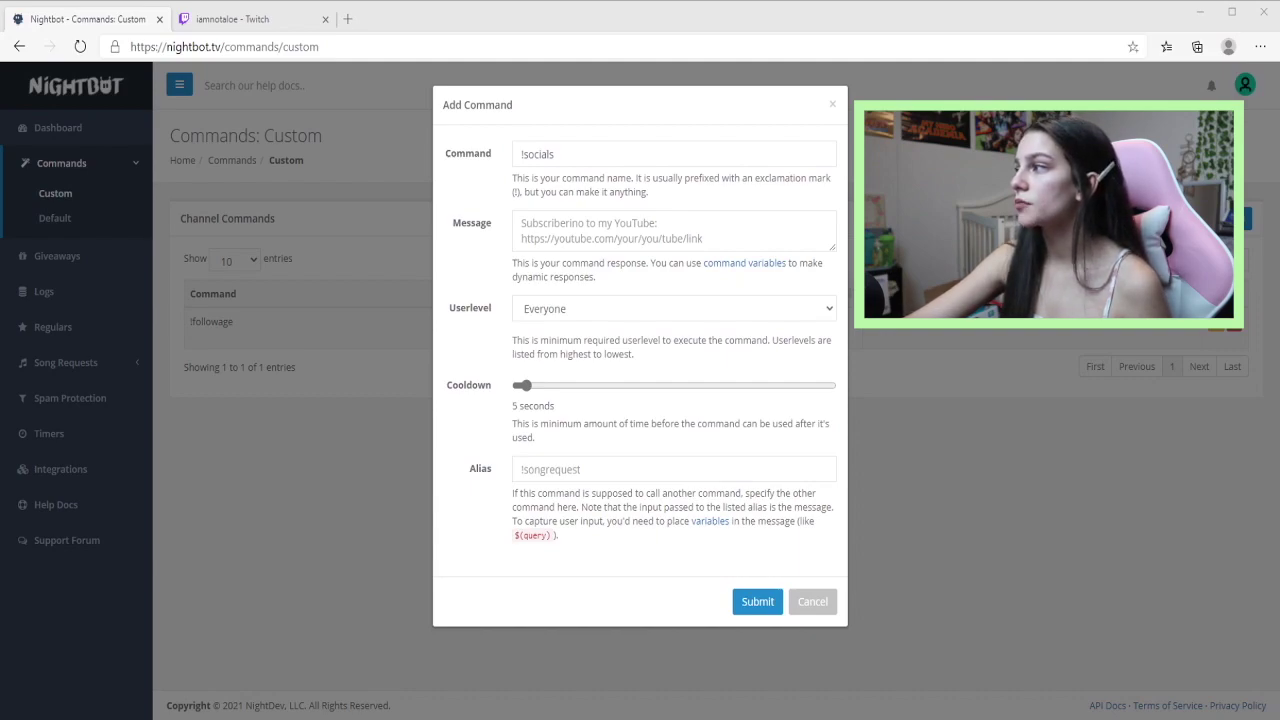
pyautogui.click(700, 230)
pyautogui.write('Follow me on Social Media <3: https://linktr.ee/aloemami')
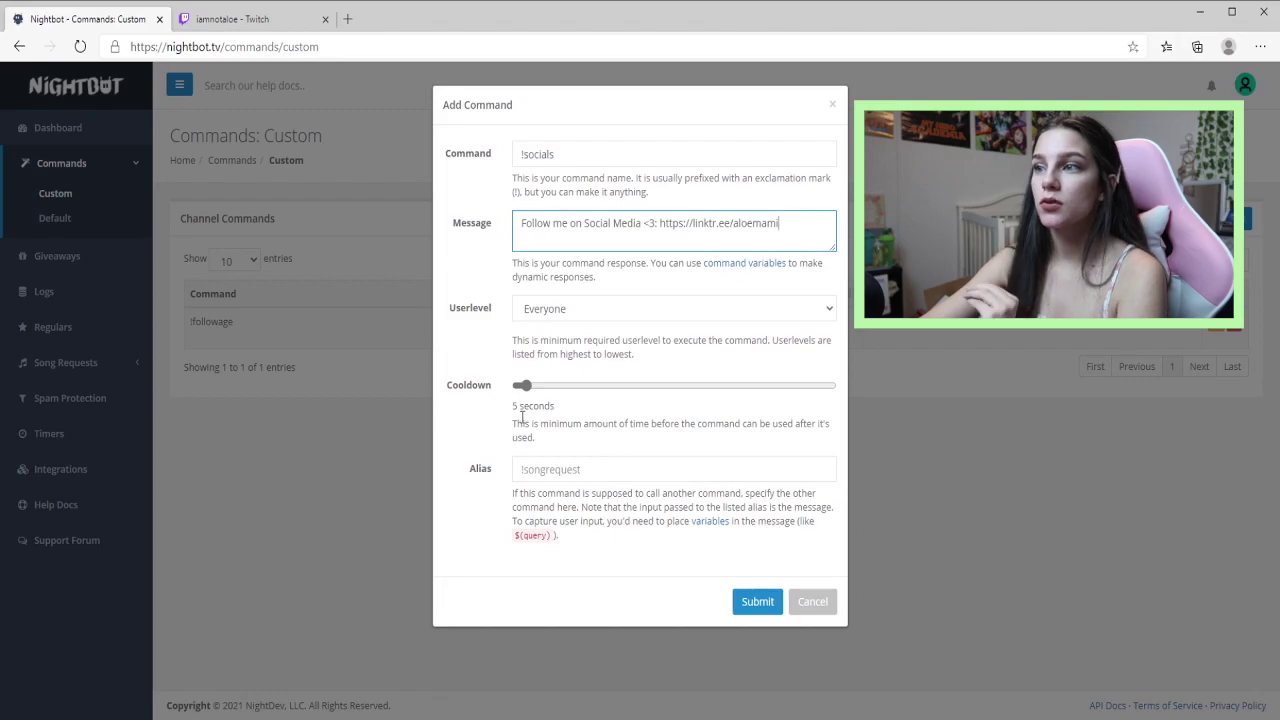
pyautogui.click(766, 603)
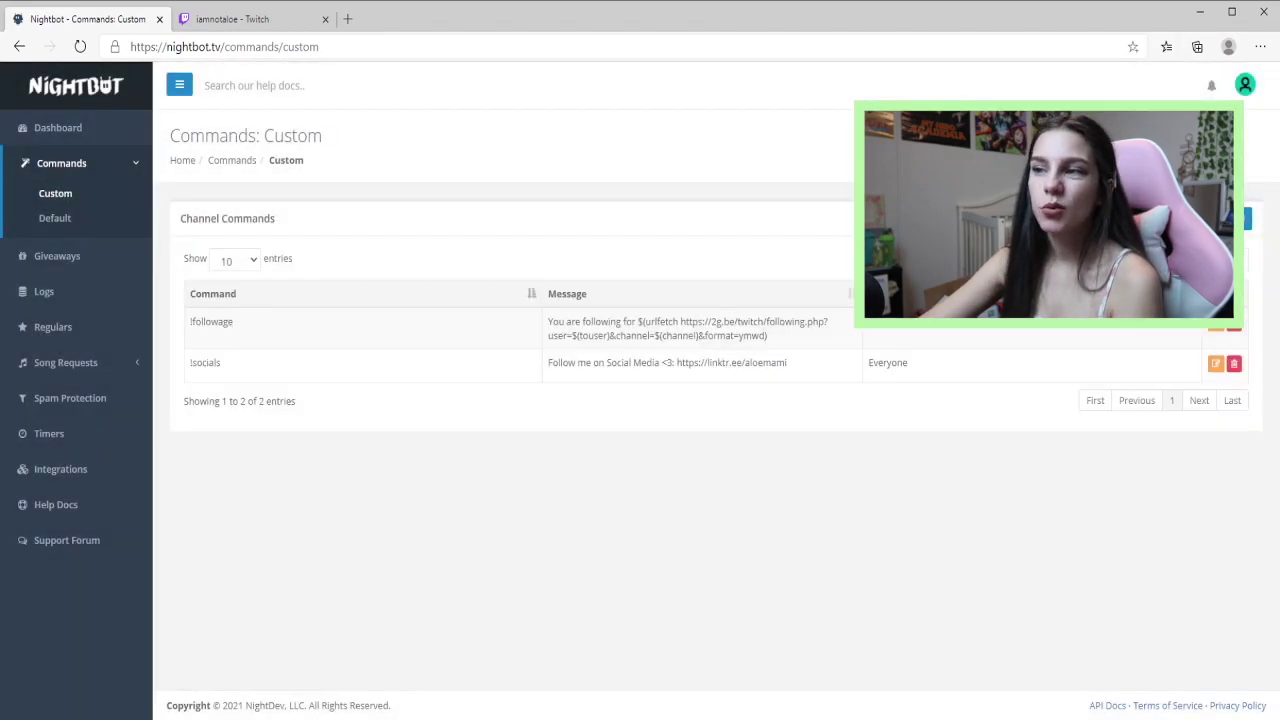
# Start a new custom command and name it hello
pyautogui.click(1240, 218)
pyautogui.click(614, 155)
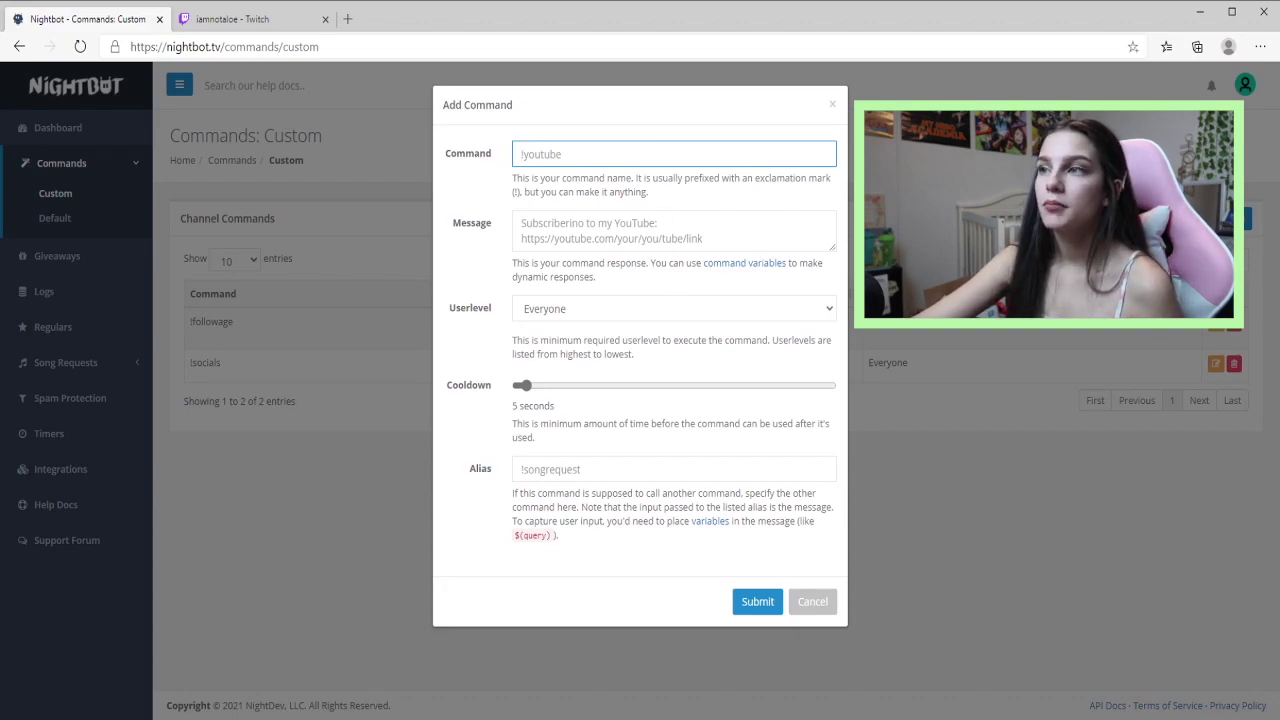
pyautogui.hotkey('alt', 'Tab')
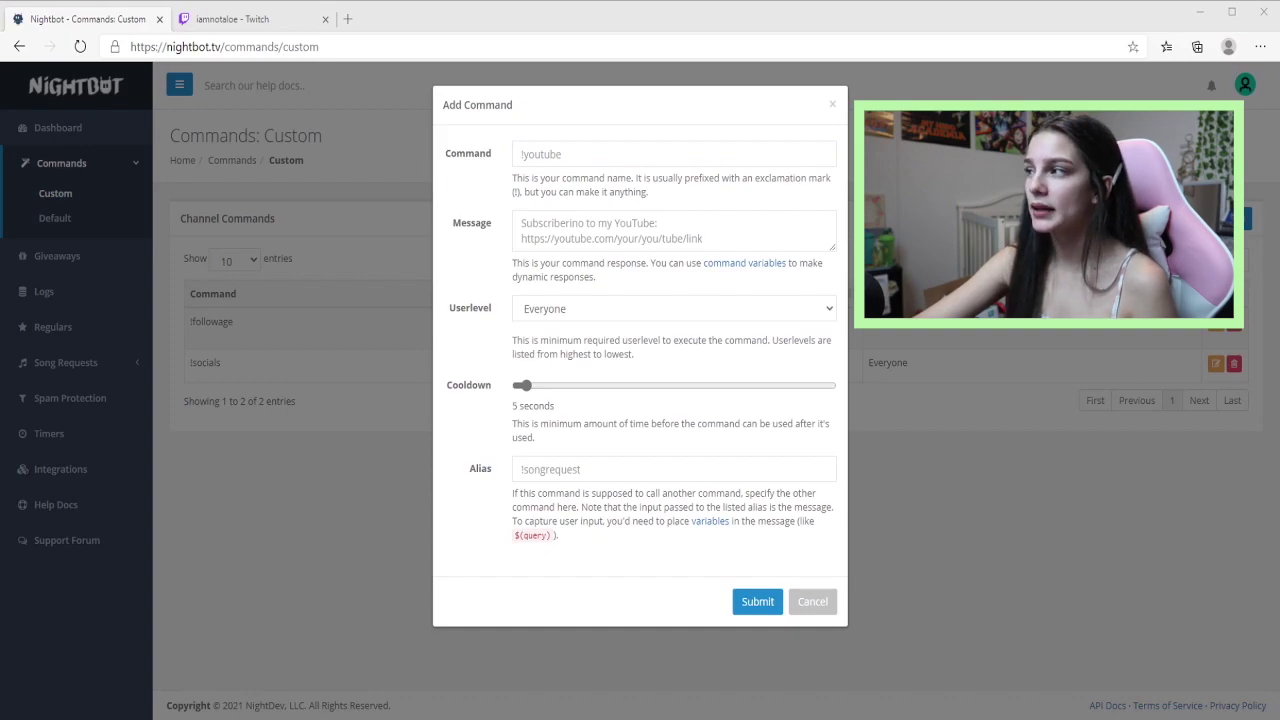
pyautogui.click(609, 147)
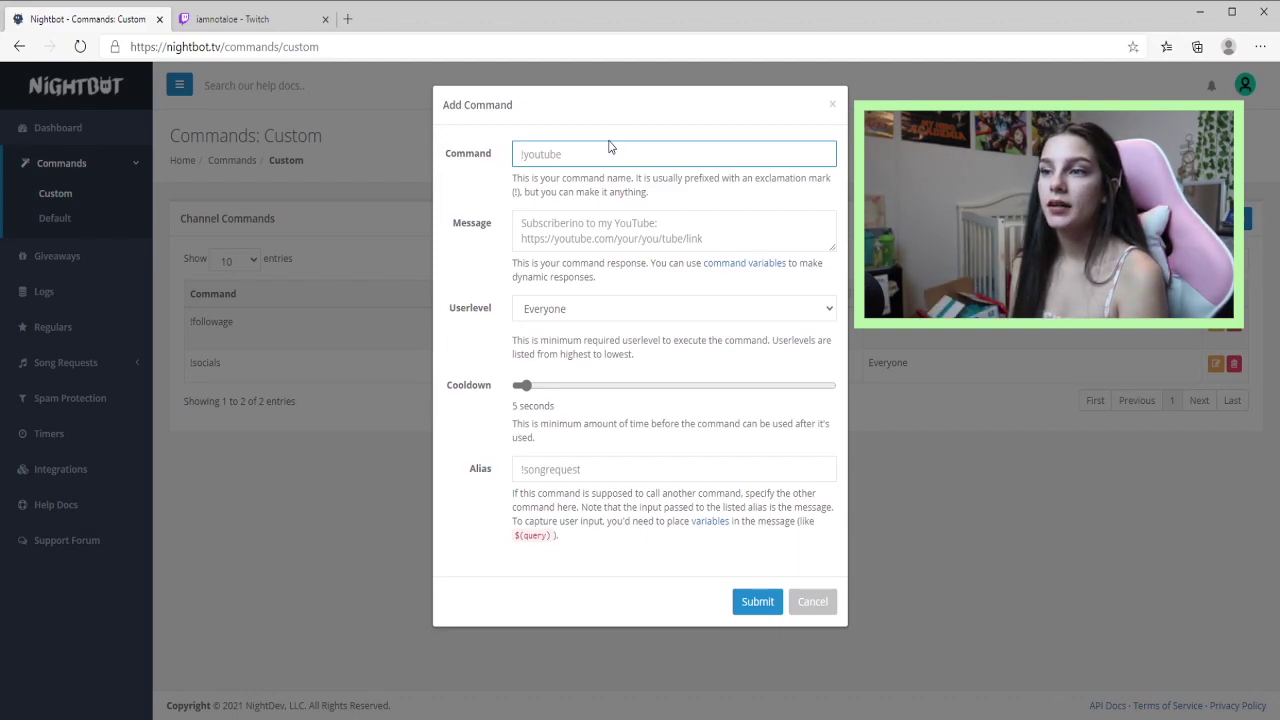
pyautogui.write('hello')
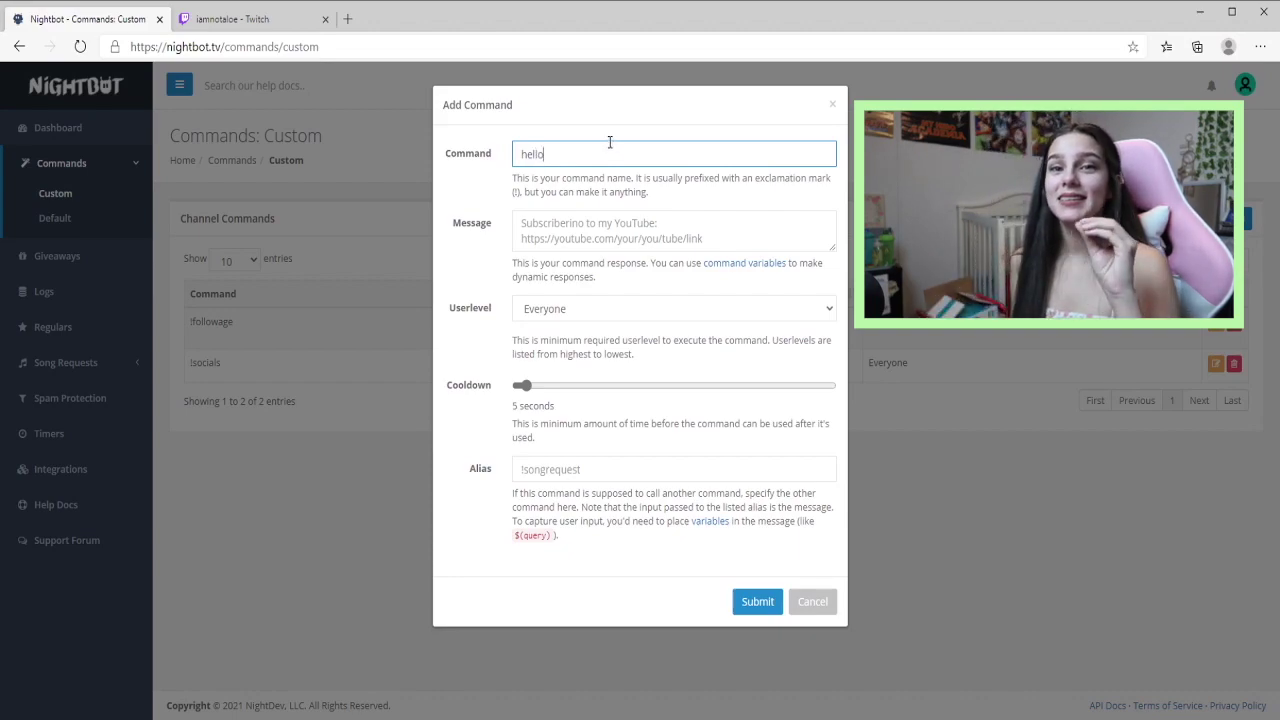
pyautogui.doubleClick(566, 153)
# Set the hello command's message to "How are ya $(user)", keep userlevel Everyone and submit it
pyautogui.click(595, 232)
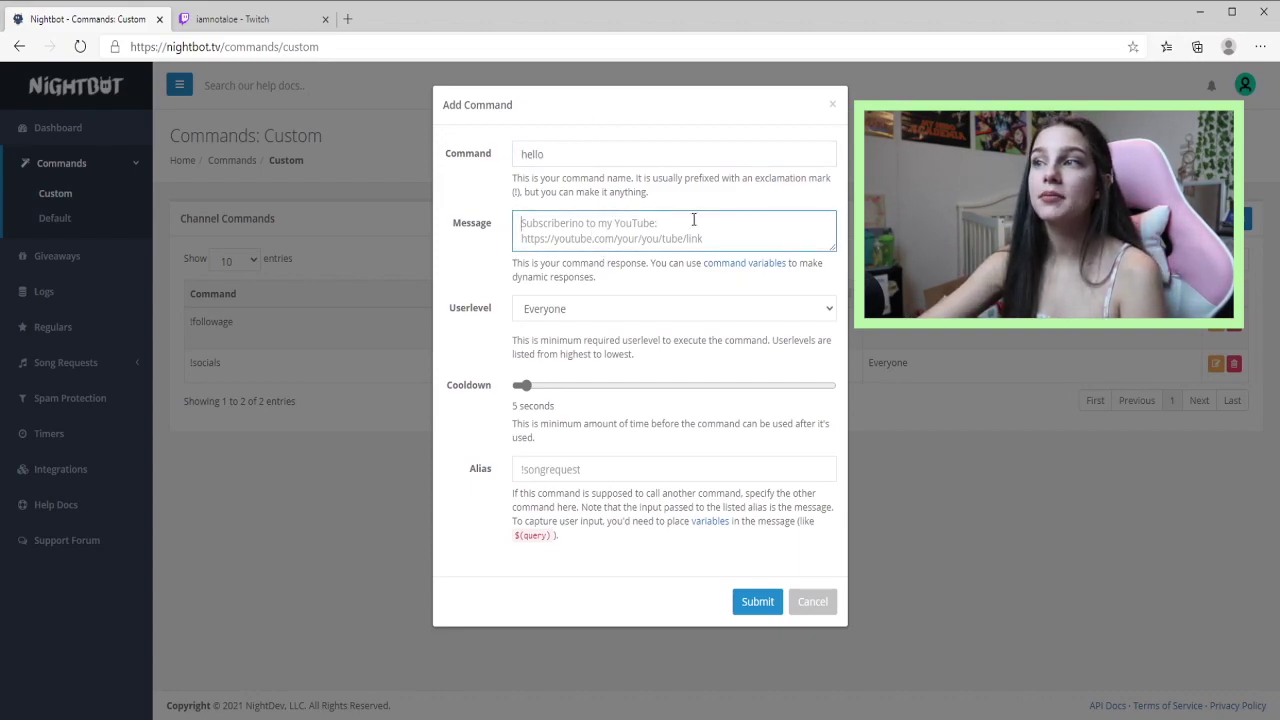
pyautogui.hotkey('alt', 'Tab')
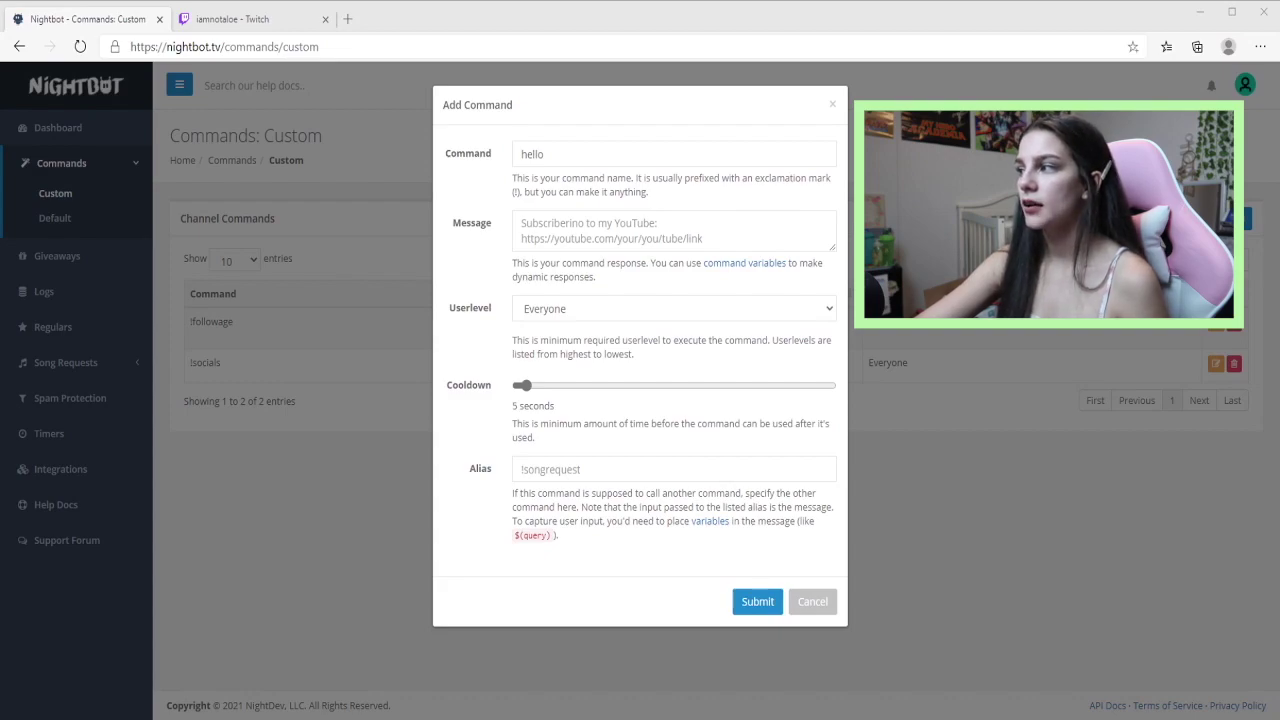
pyautogui.hotkey('alt', 'Tab')
pyautogui.write('How are ya $(user)')
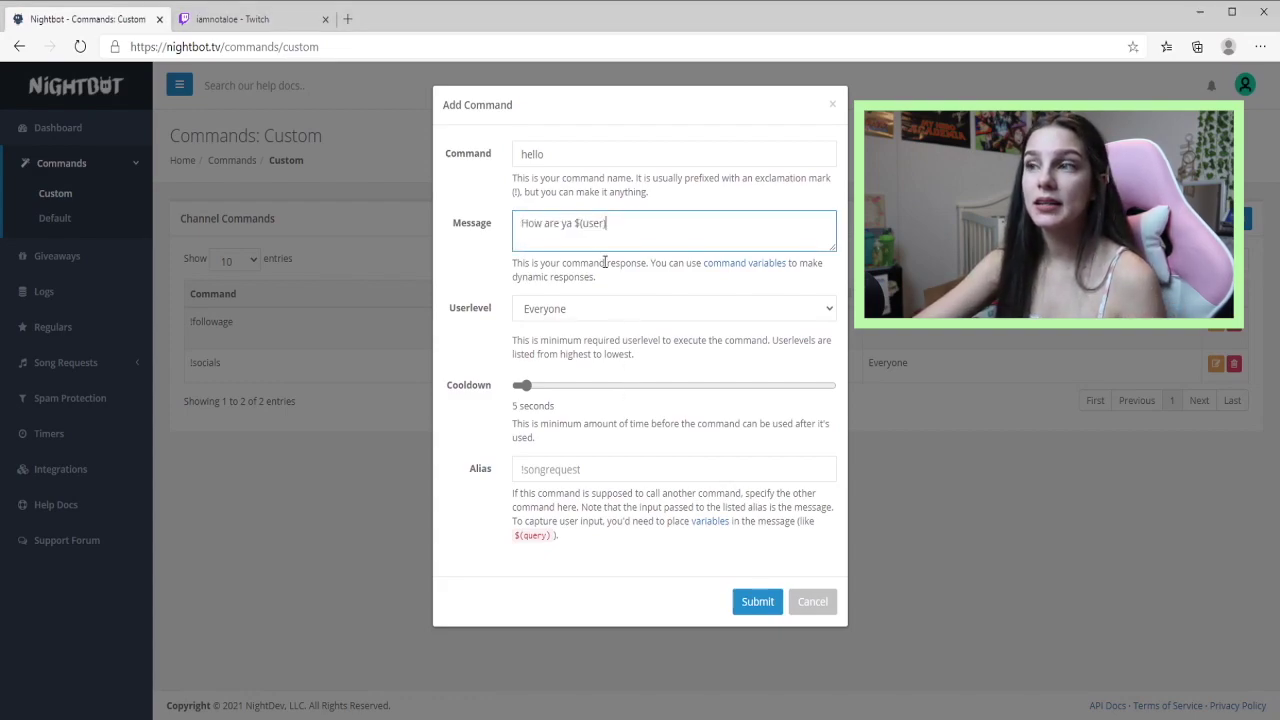
pyautogui.moveTo(574, 222)
pyautogui.mouseDown()
pyautogui.moveTo(606, 223)
pyautogui.moveTo(576, 223)
pyautogui.mouseUp()
pyautogui.click(609, 225)
pyautogui.click(610, 224)
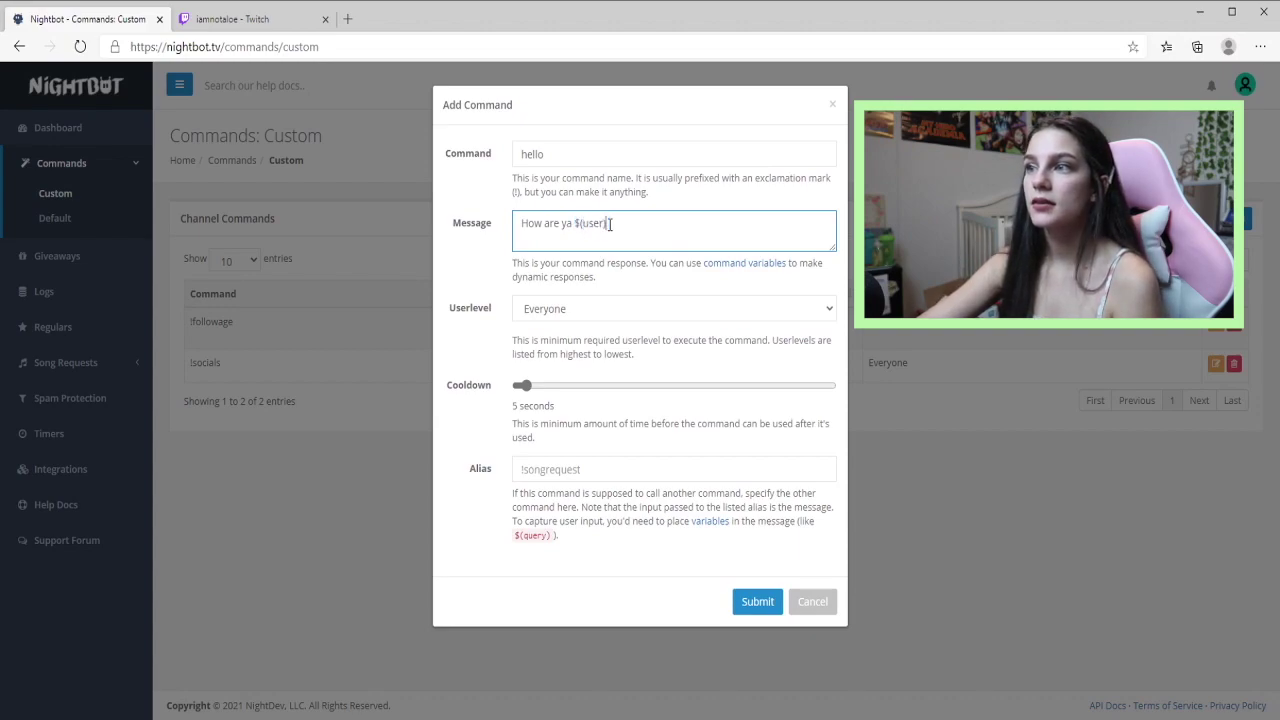
pyautogui.moveTo(571, 224); pyautogui.dragTo(457, 232)
pyautogui.click(608, 224)
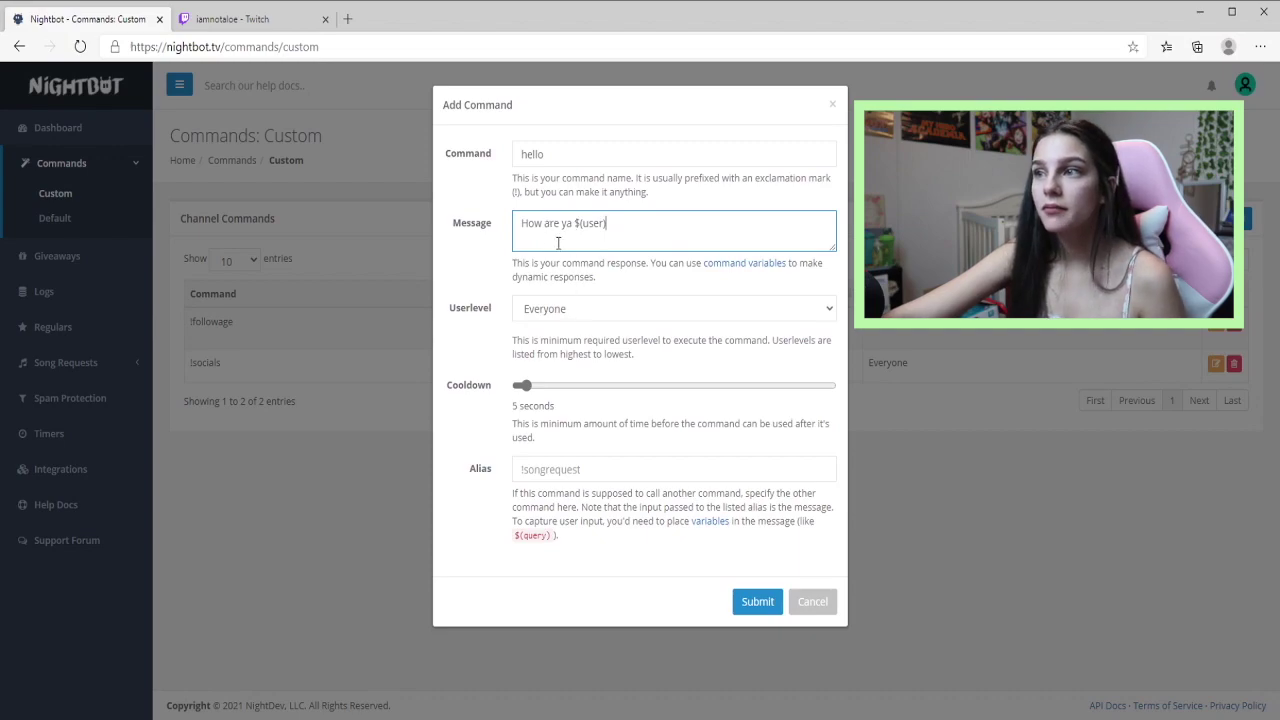
pyautogui.moveTo(505, 226); pyautogui.dragTo(626, 222)
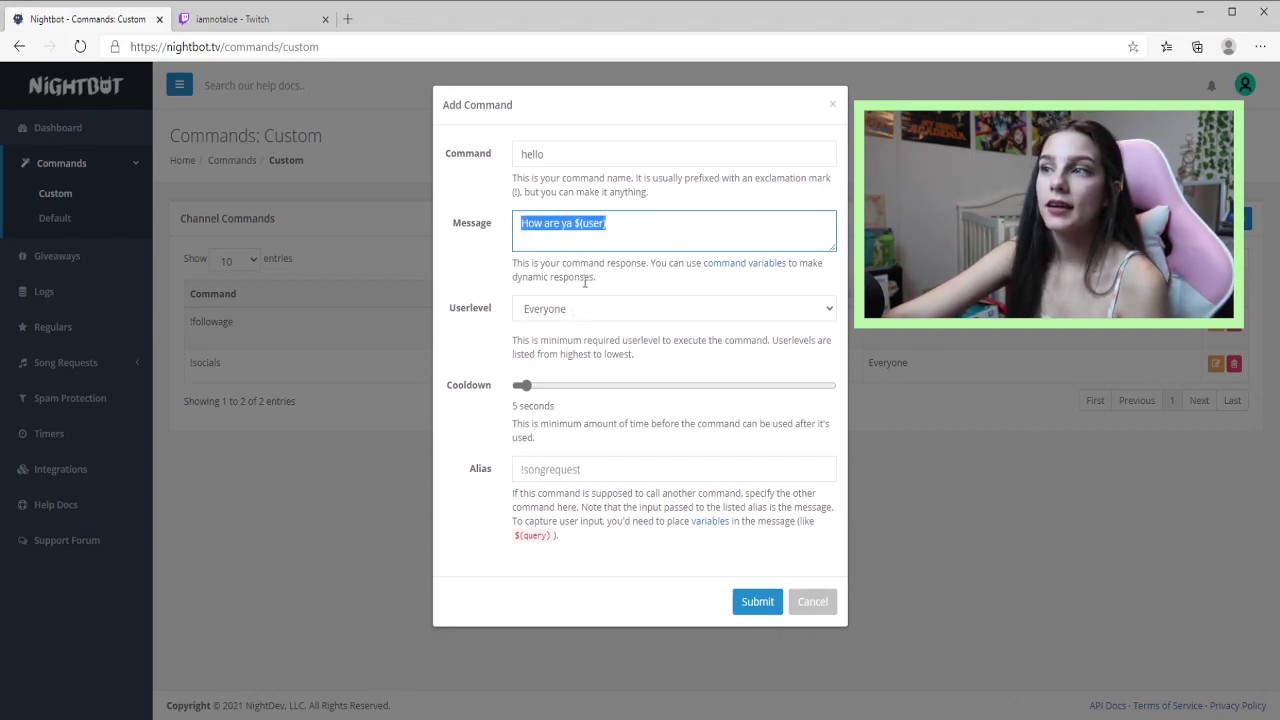
pyautogui.click(643, 233)
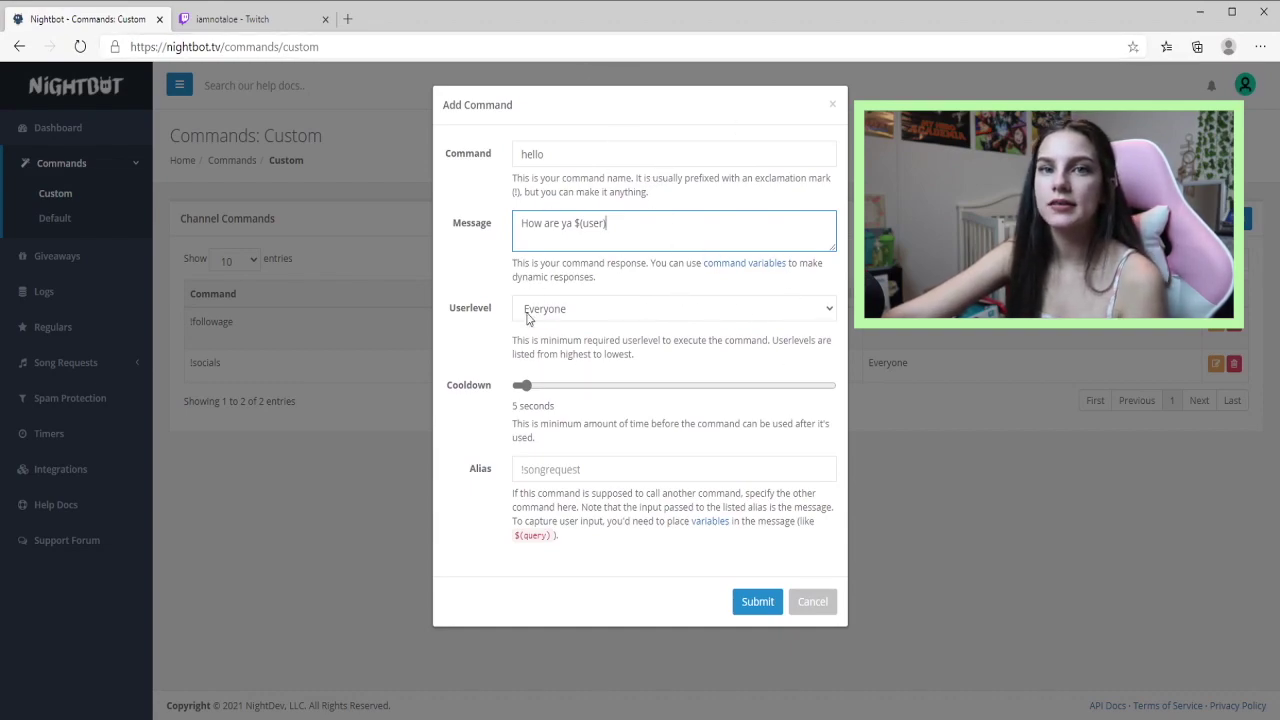
pyautogui.click(760, 603)
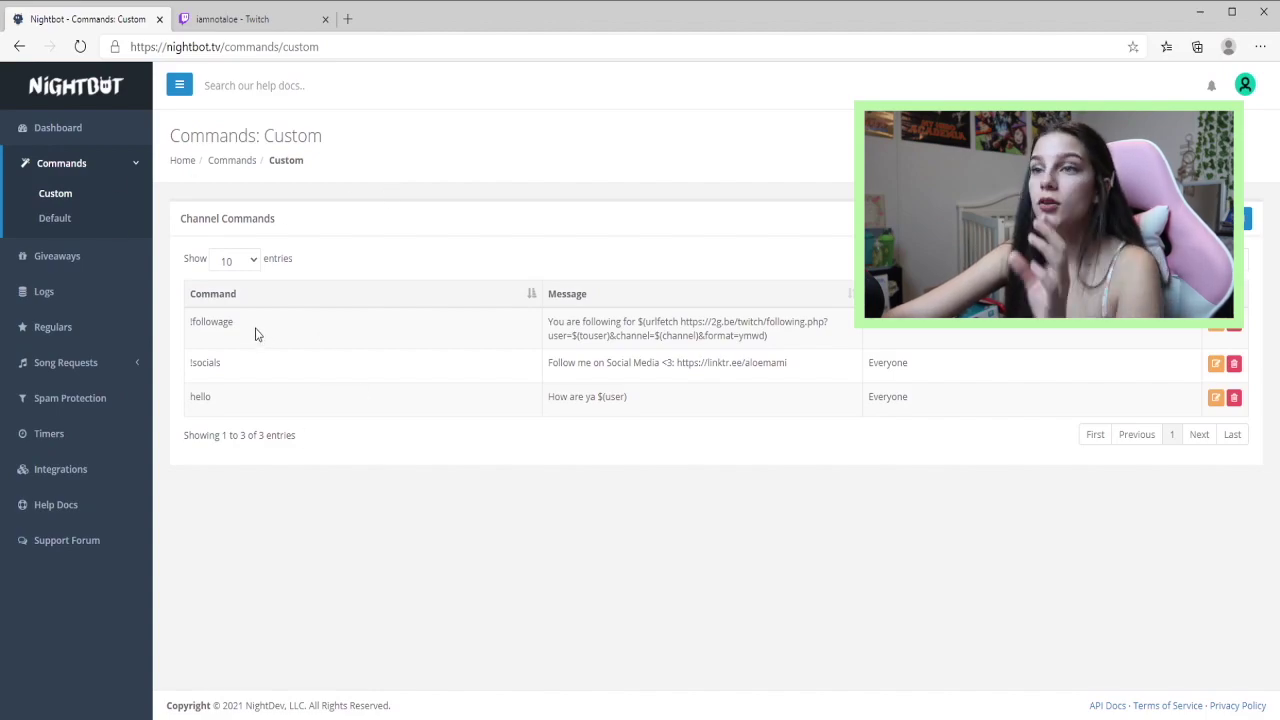
# Go to the Nightbot timers, start a new timer and name it Discord
pyautogui.click(40, 436)
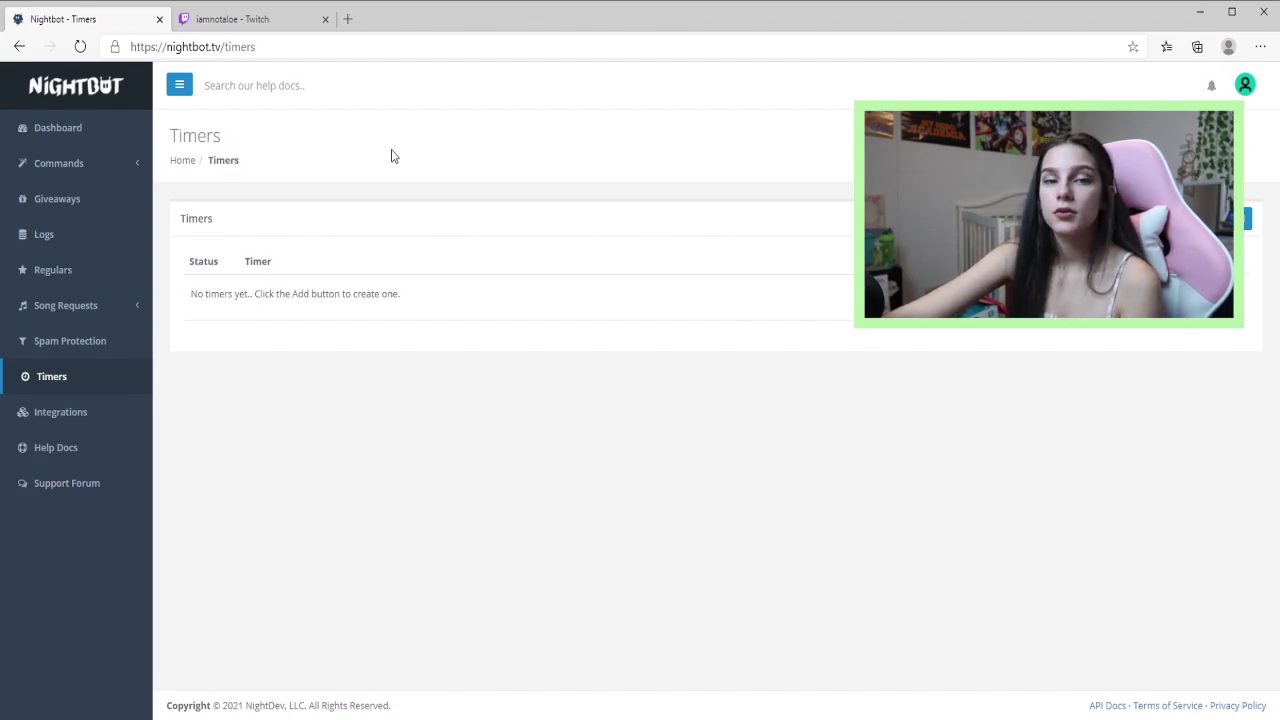
pyautogui.click(1240, 218)
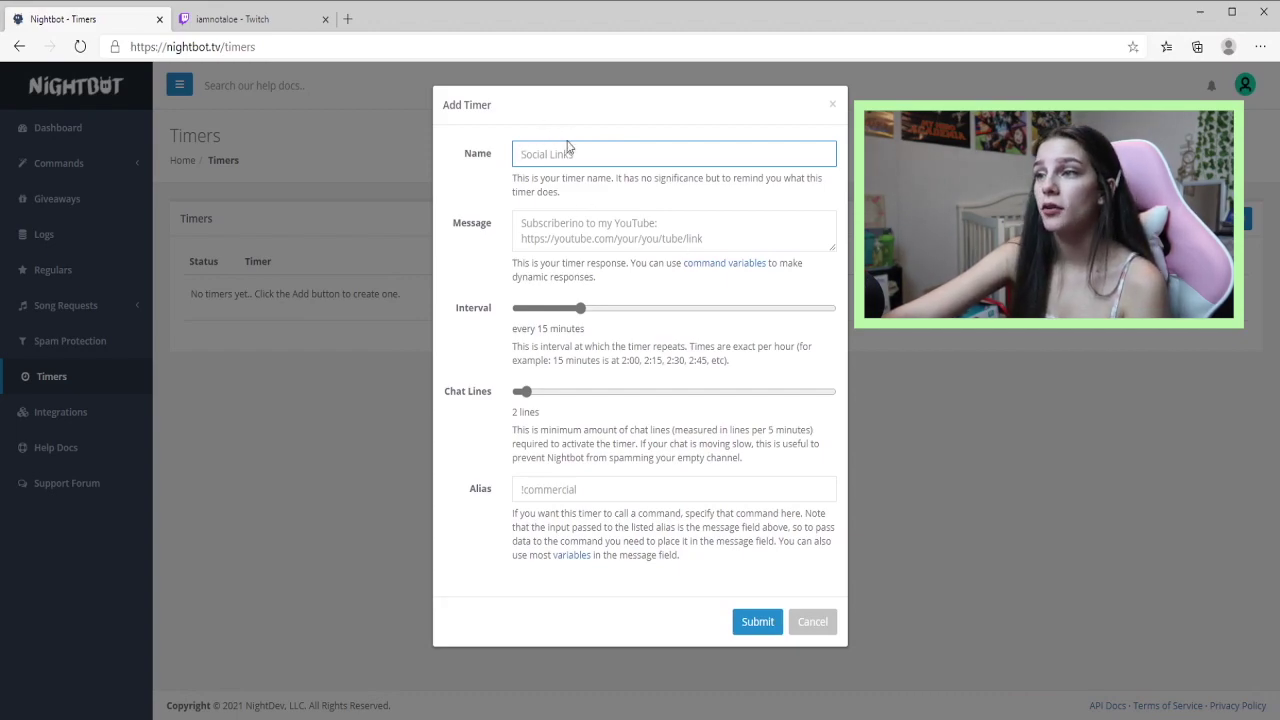
pyautogui.write('Discord')
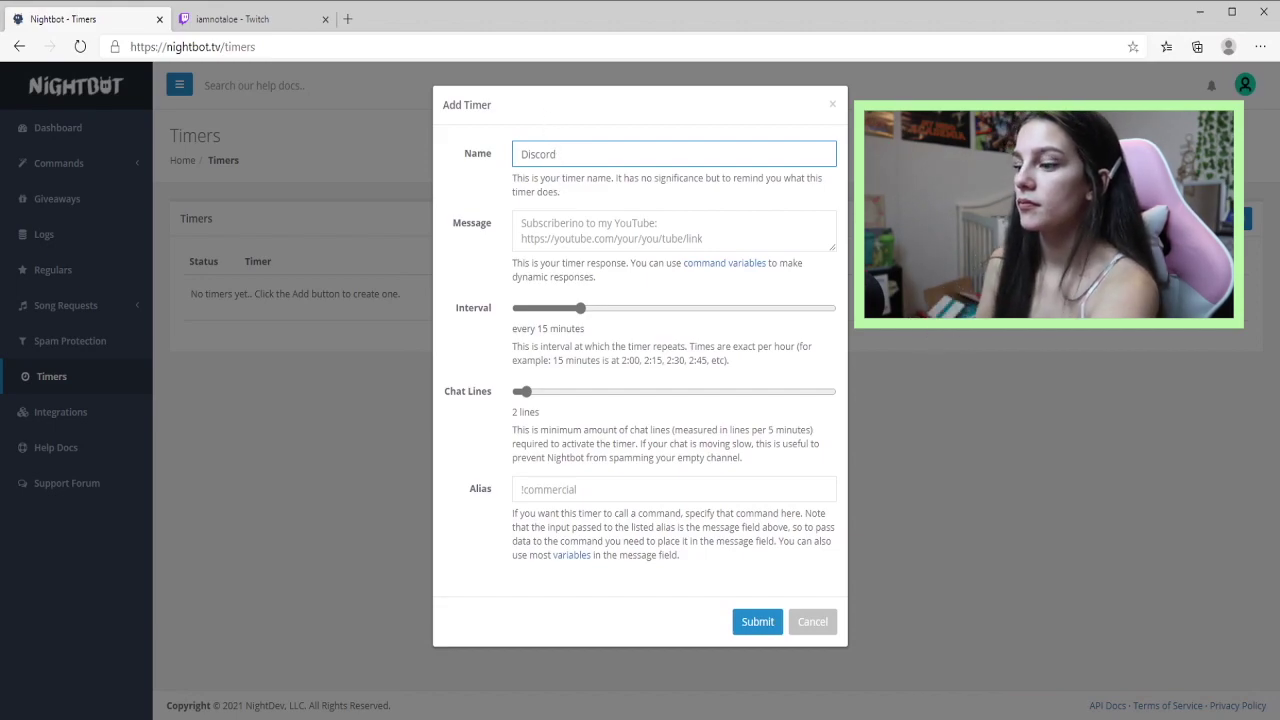
pyautogui.hotkey('alt', 'Tab')
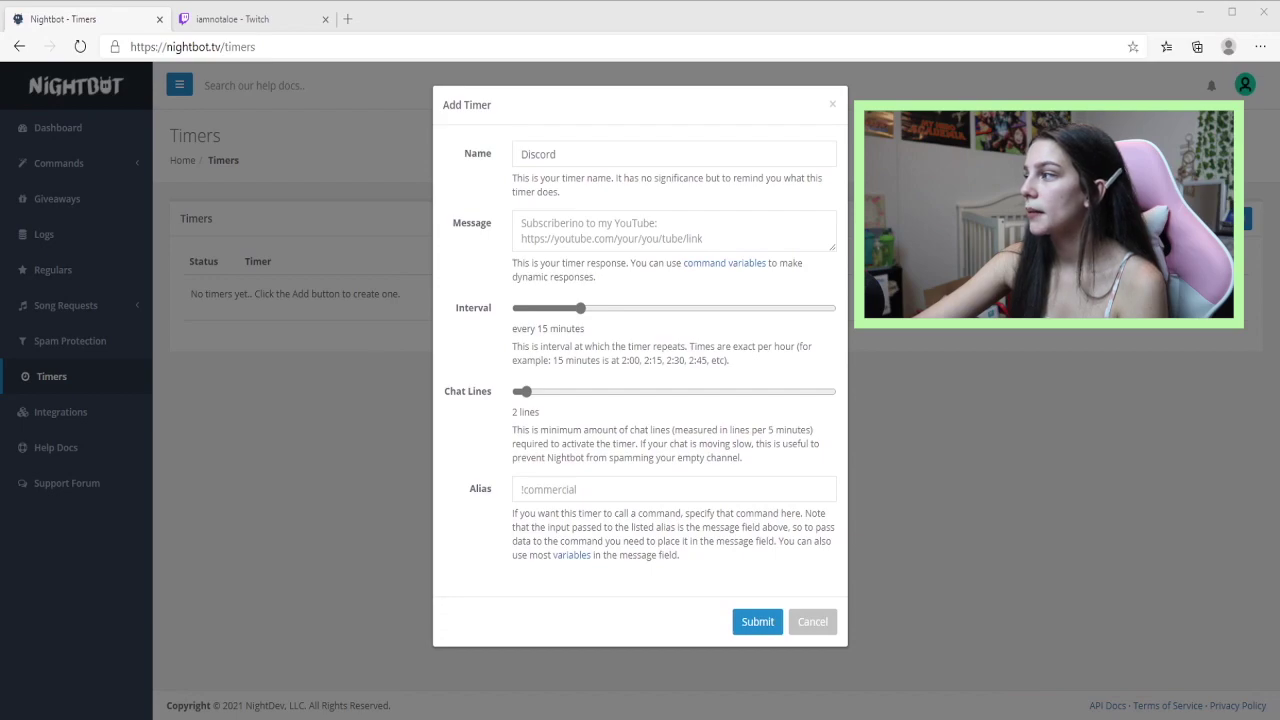
pyautogui.hotkey('alt', 'Tab')
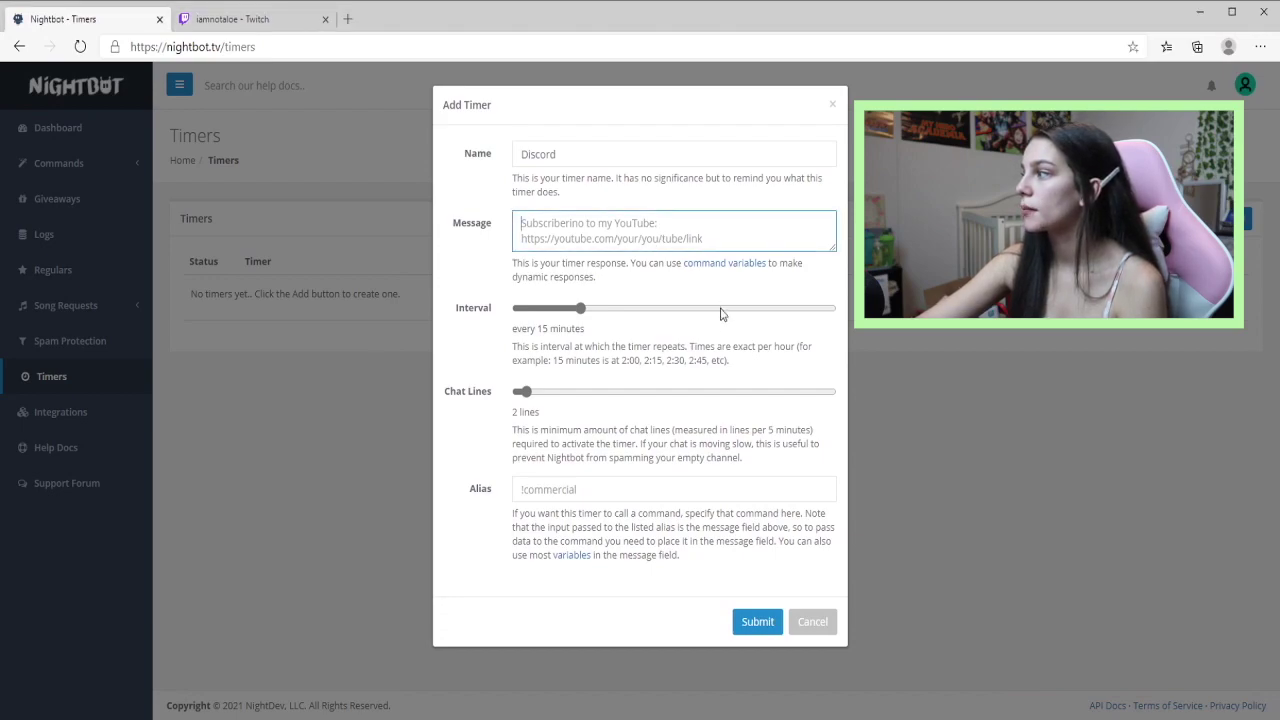
pyautogui.write('Join my Discord for offline chats and announcements:https://discord.com/invite/W5dXxp3cwE')
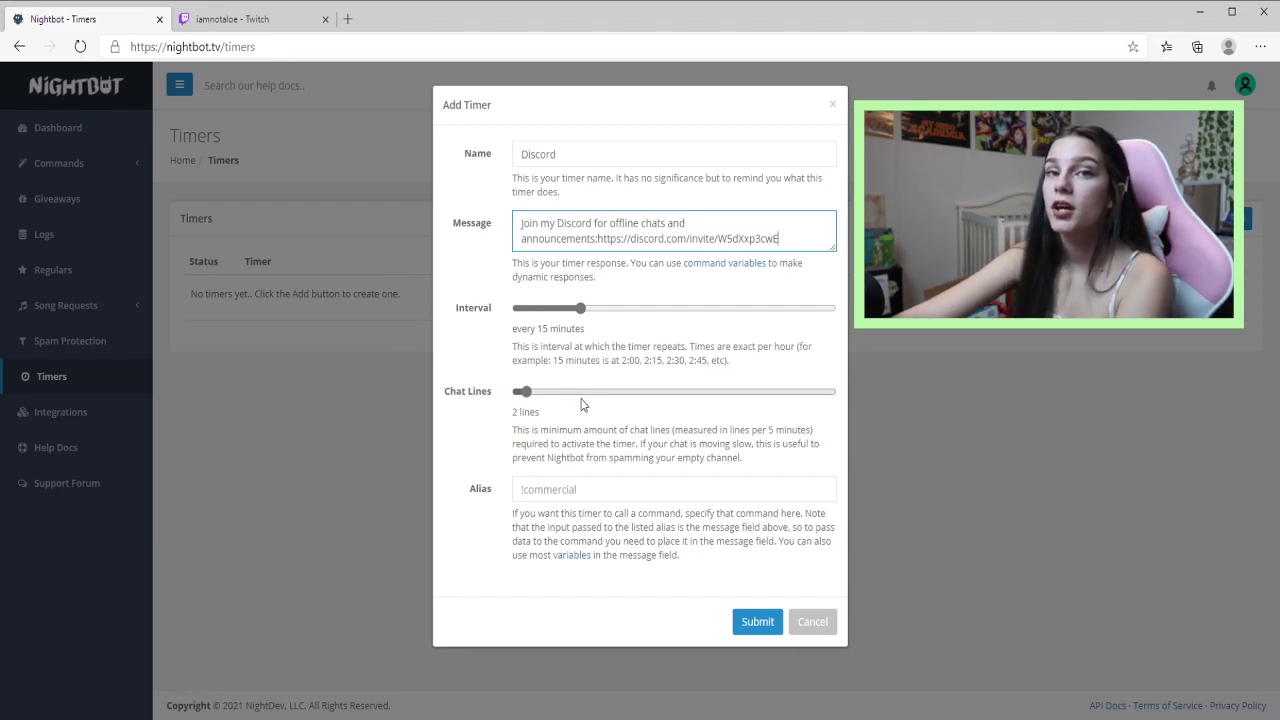
pyautogui.moveTo(581, 308); pyautogui.dragTo(742, 323)
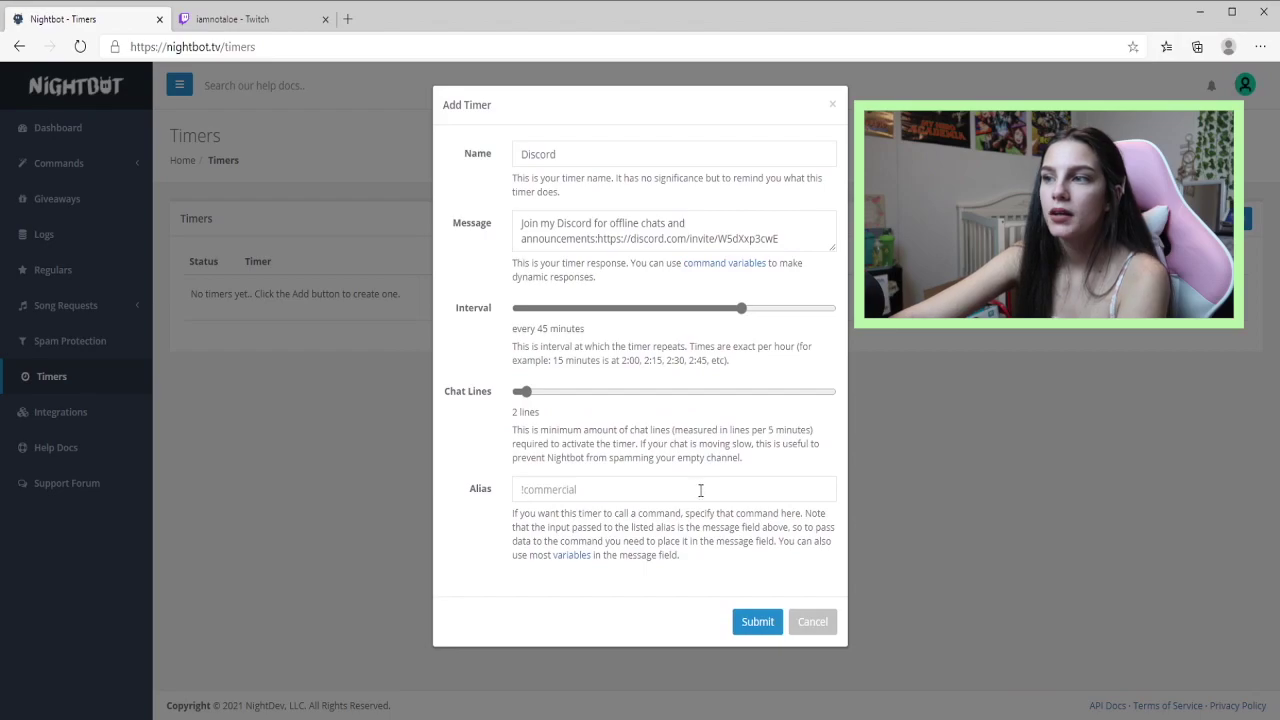
pyautogui.click(765, 627)
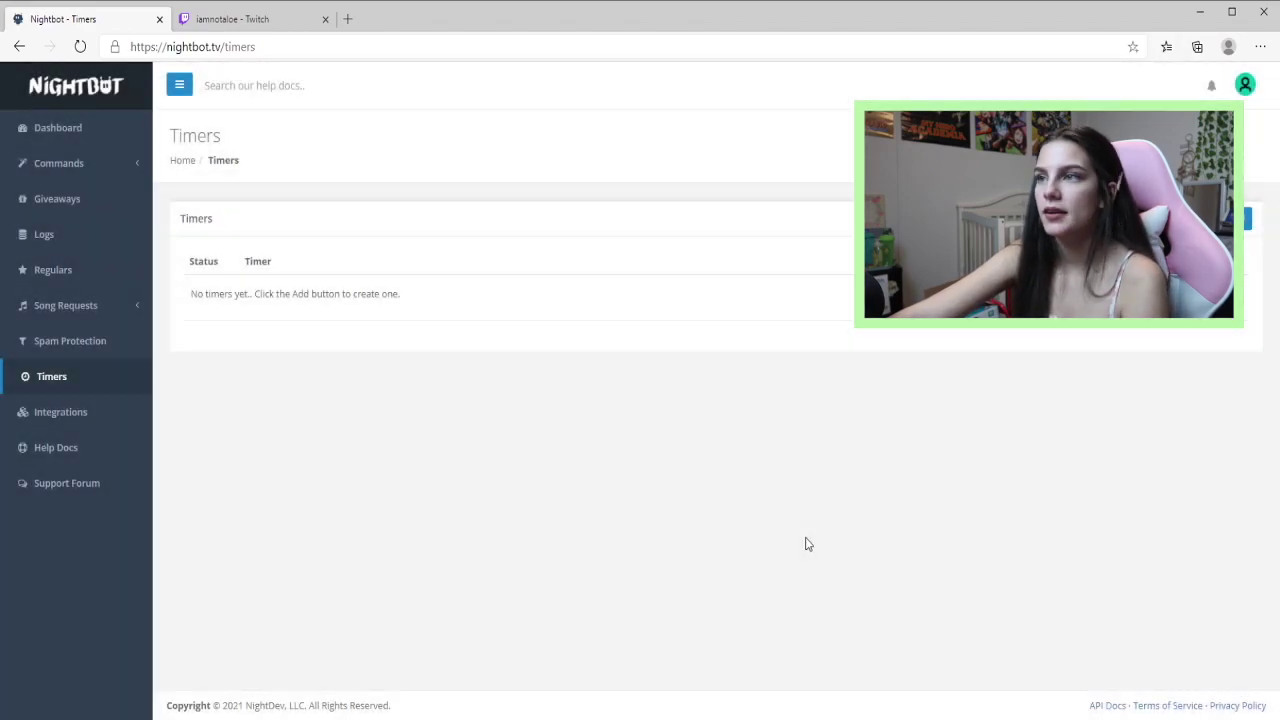
# Start another timer and name it Follow
pyautogui.click(1232, 218)
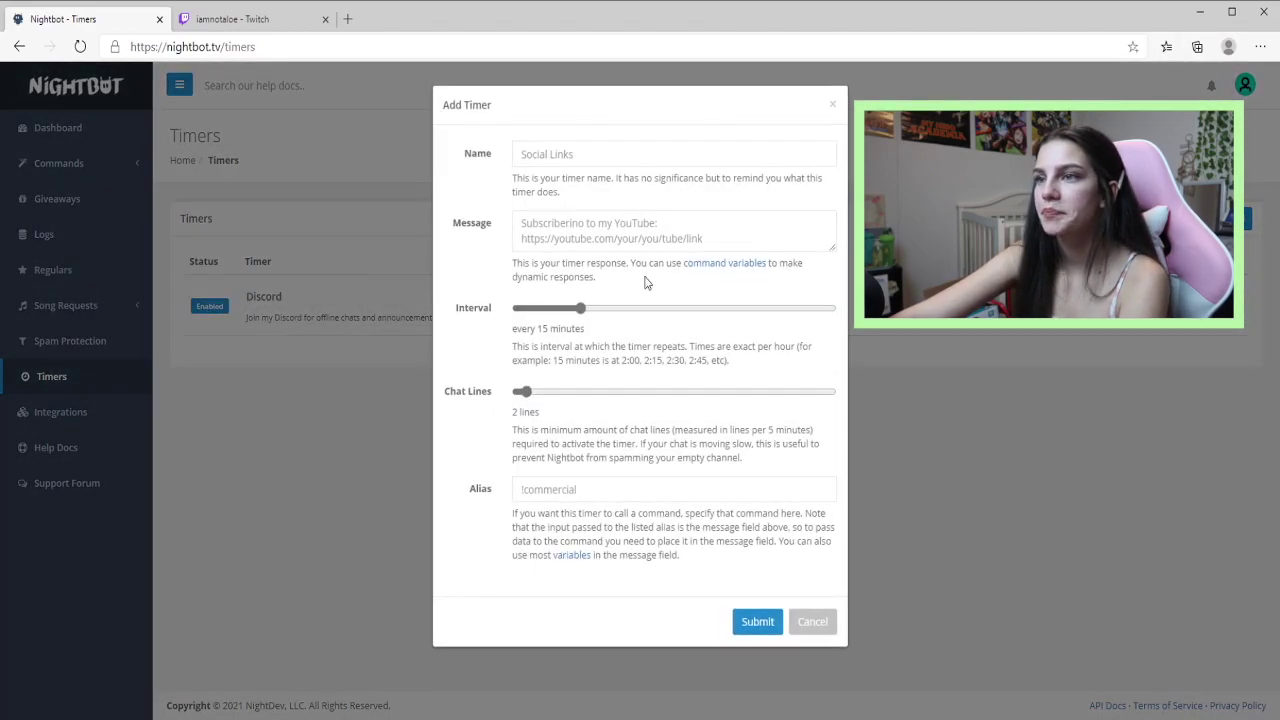
pyautogui.click(591, 157)
pyautogui.write('Follow')
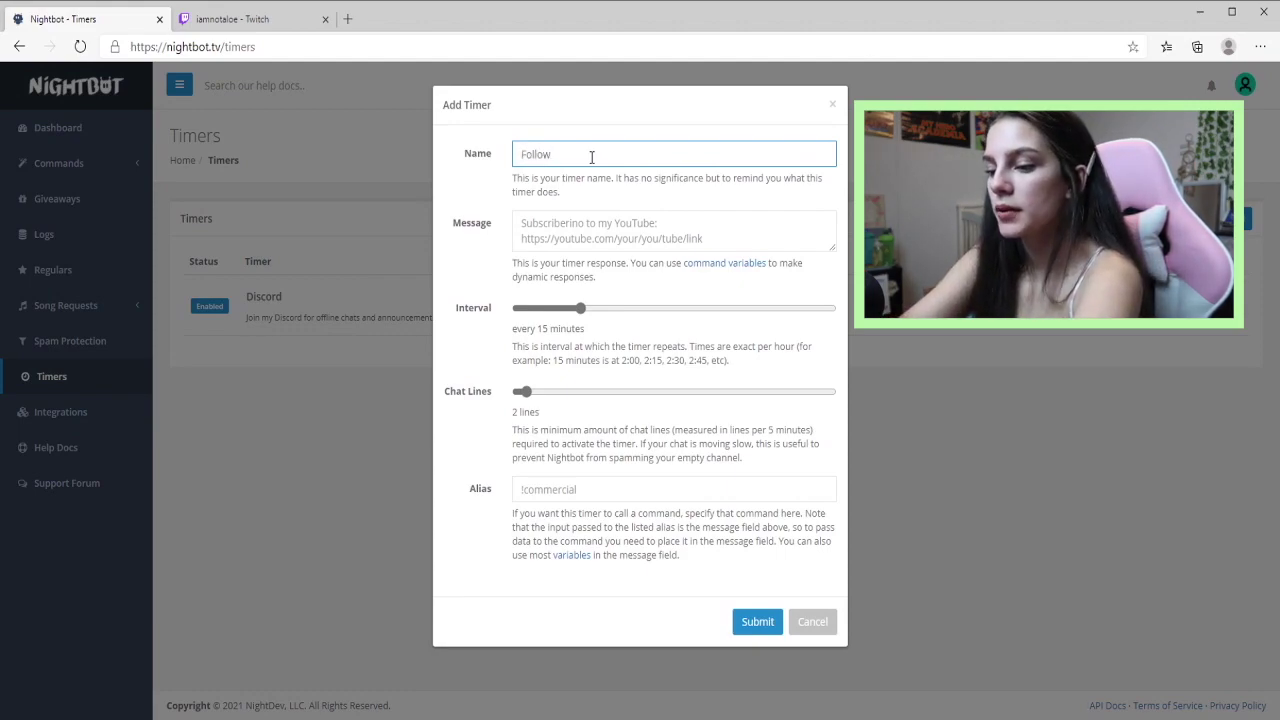
# Set the Follow timer's message to "Don't forget to follow if you are enjoying the stream :)" and its interval to 30 minutes
pyautogui.click(614, 238)
pyautogui.hotkey('alt', 'Tab')
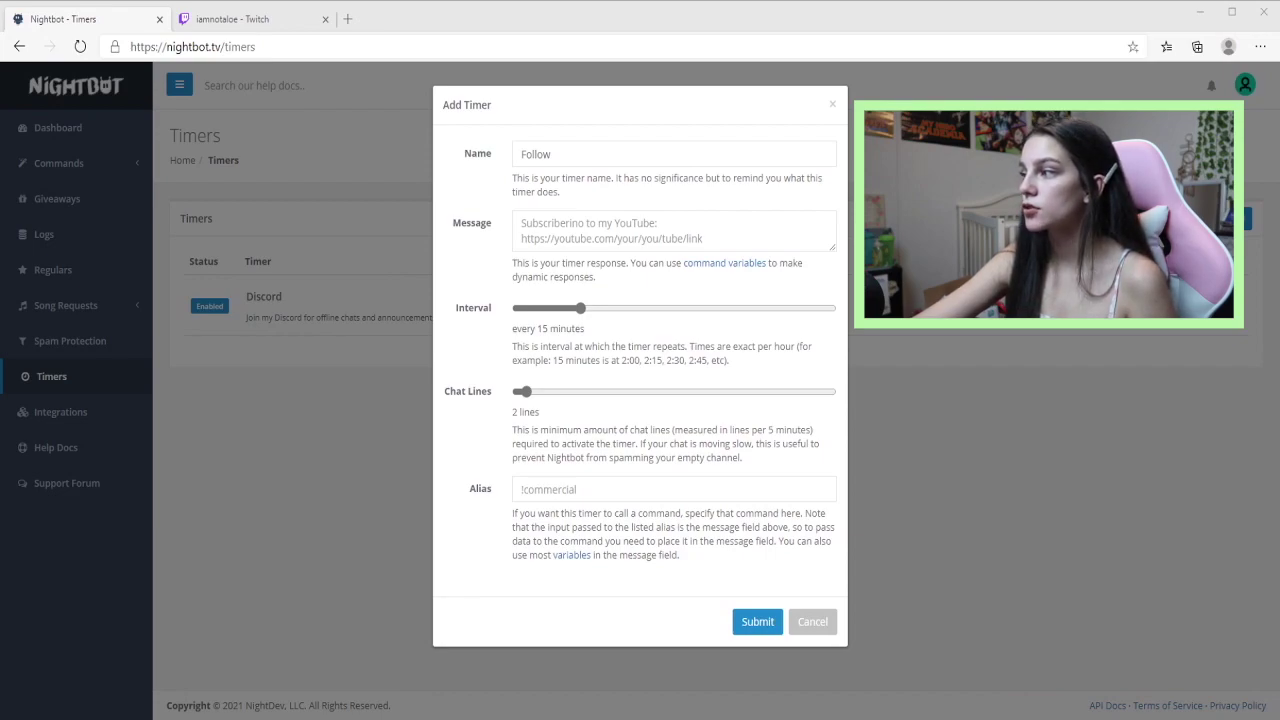
pyautogui.hotkey('alt', 'Tab')
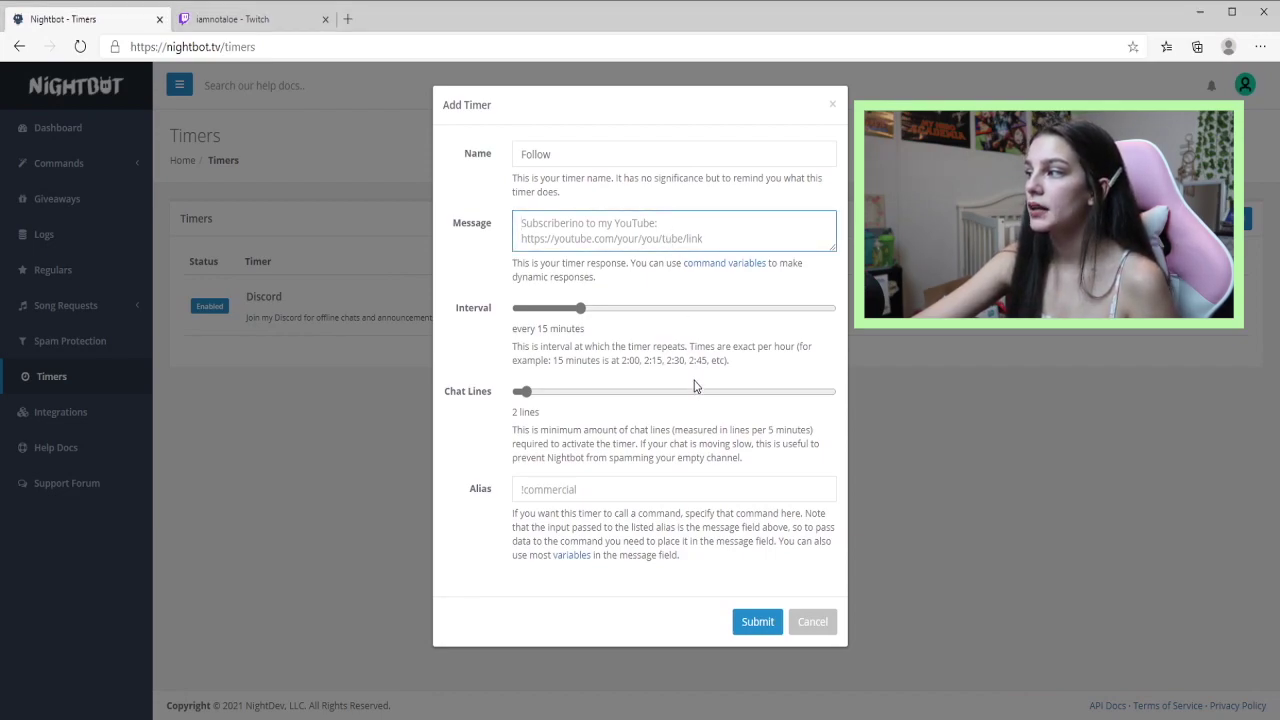
pyautogui.write("Don't forget to follow if you are enjoying the stream :)")
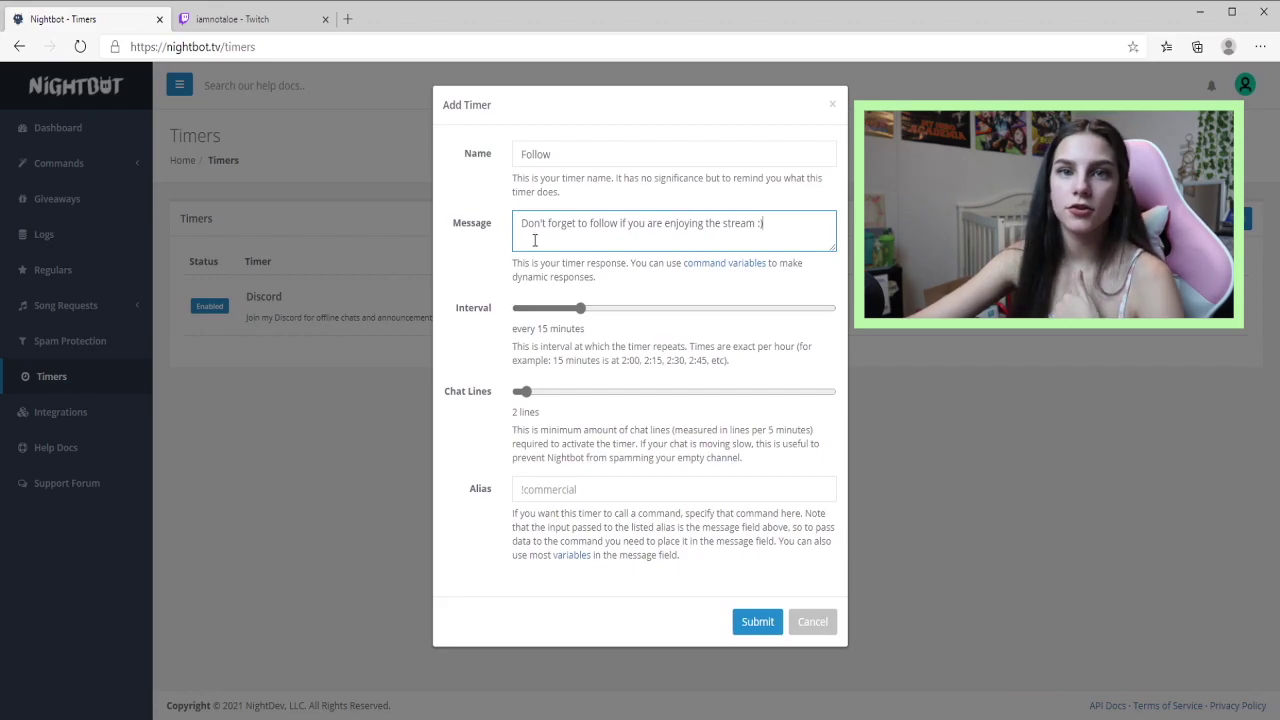
pyautogui.moveTo(582, 308); pyautogui.dragTo(670, 333)
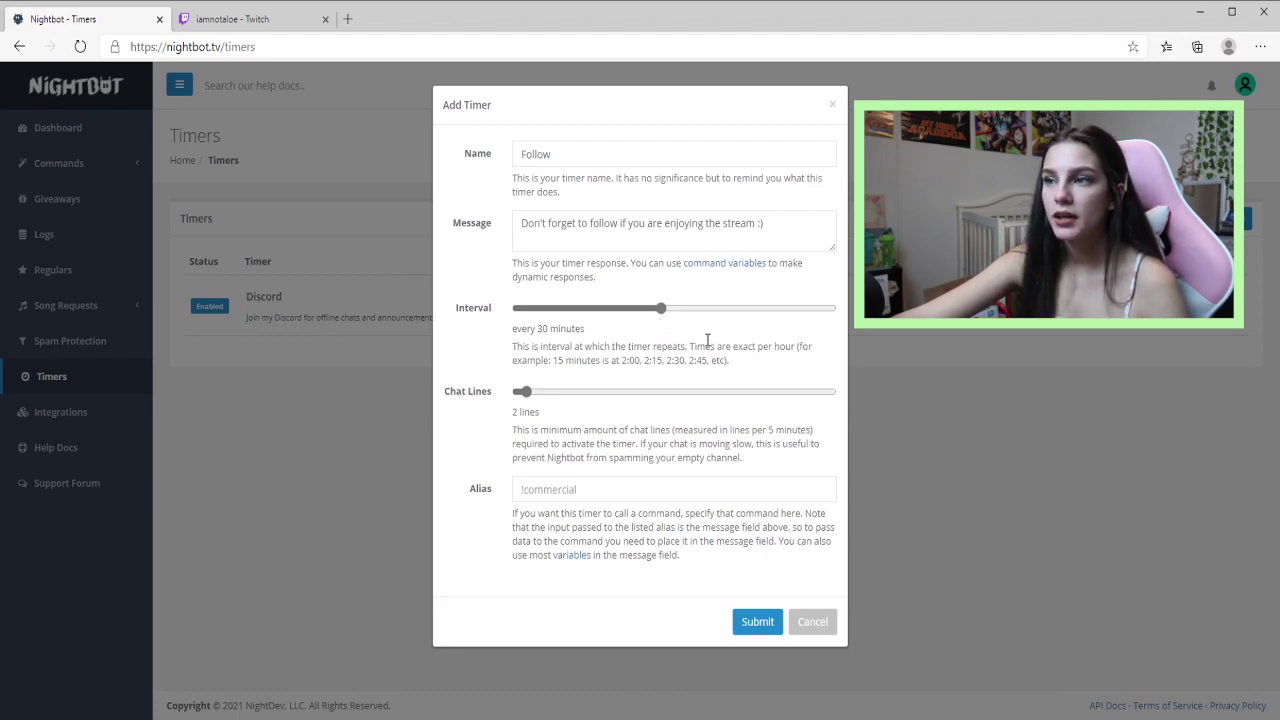
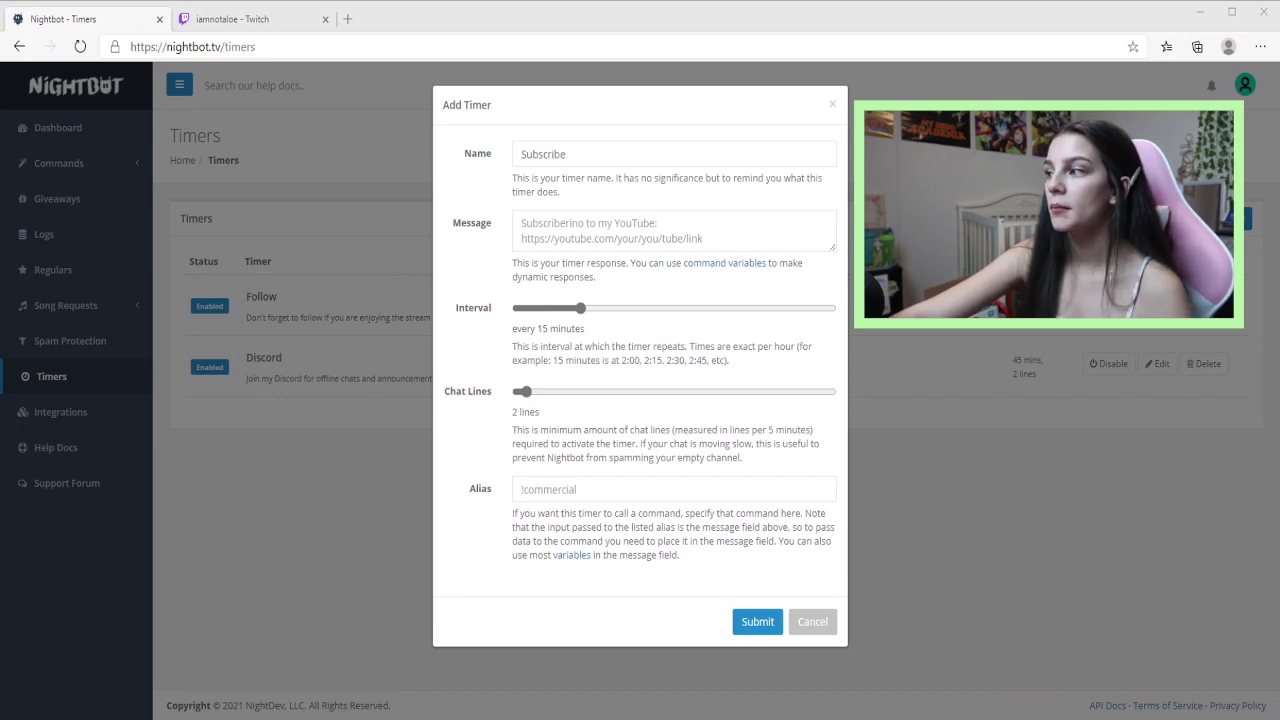
# Give the Subscribe timer the message "Did you know if you have Amazon Prime you can subscribe for FREE?!", set it to every 50 minutes and submit it
pyautogui.click(611, 224)
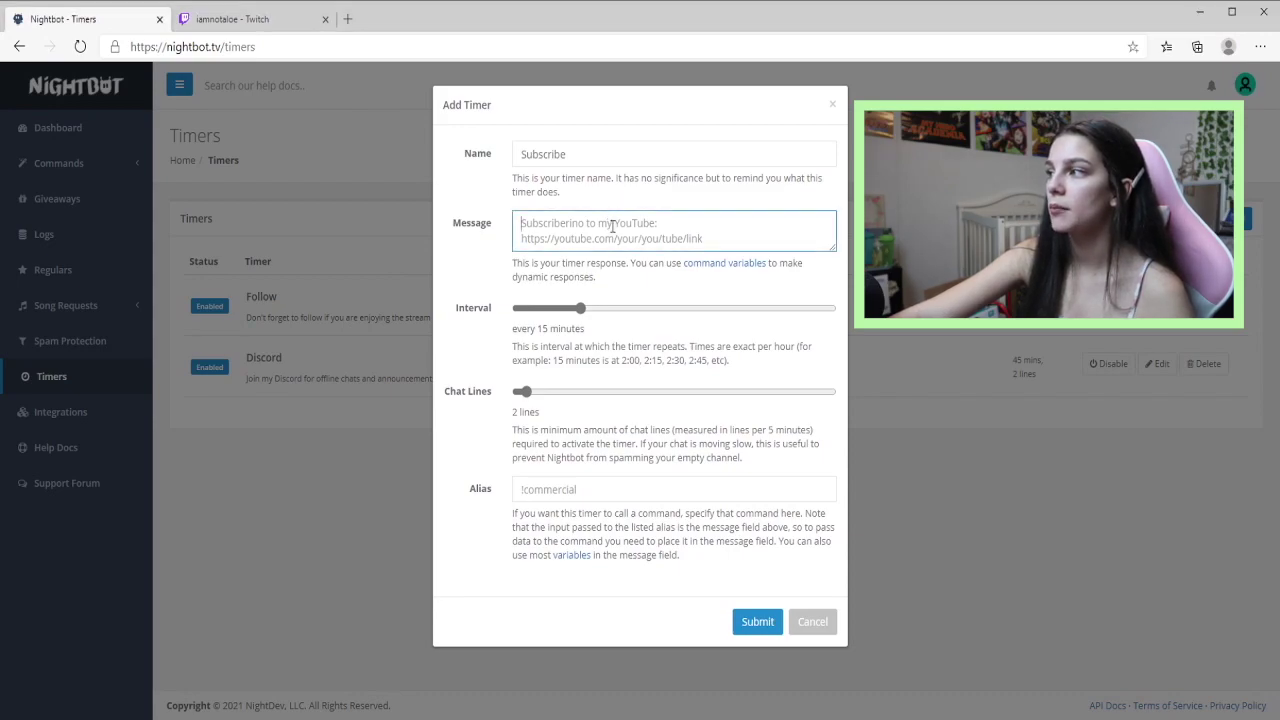
pyautogui.write('Did you know if you have Amazon Prime you can subscribe for FREE?!')
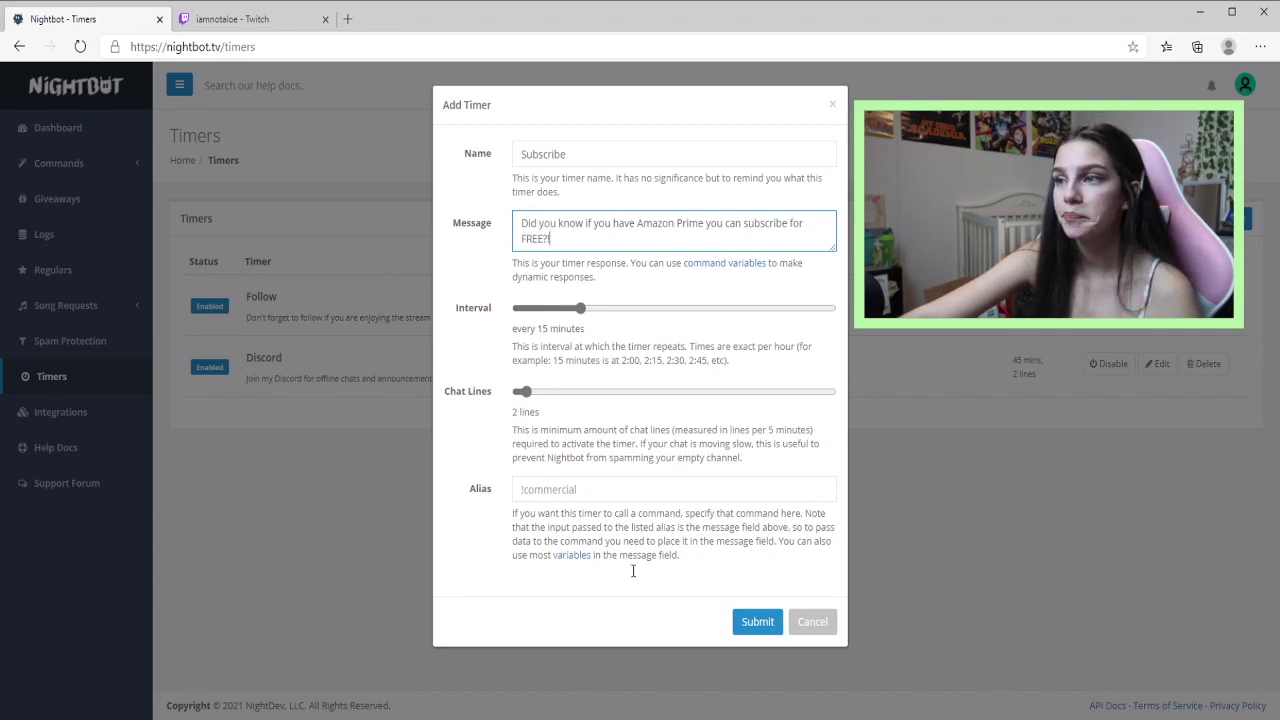
pyautogui.moveTo(582, 312); pyautogui.dragTo(767, 322)
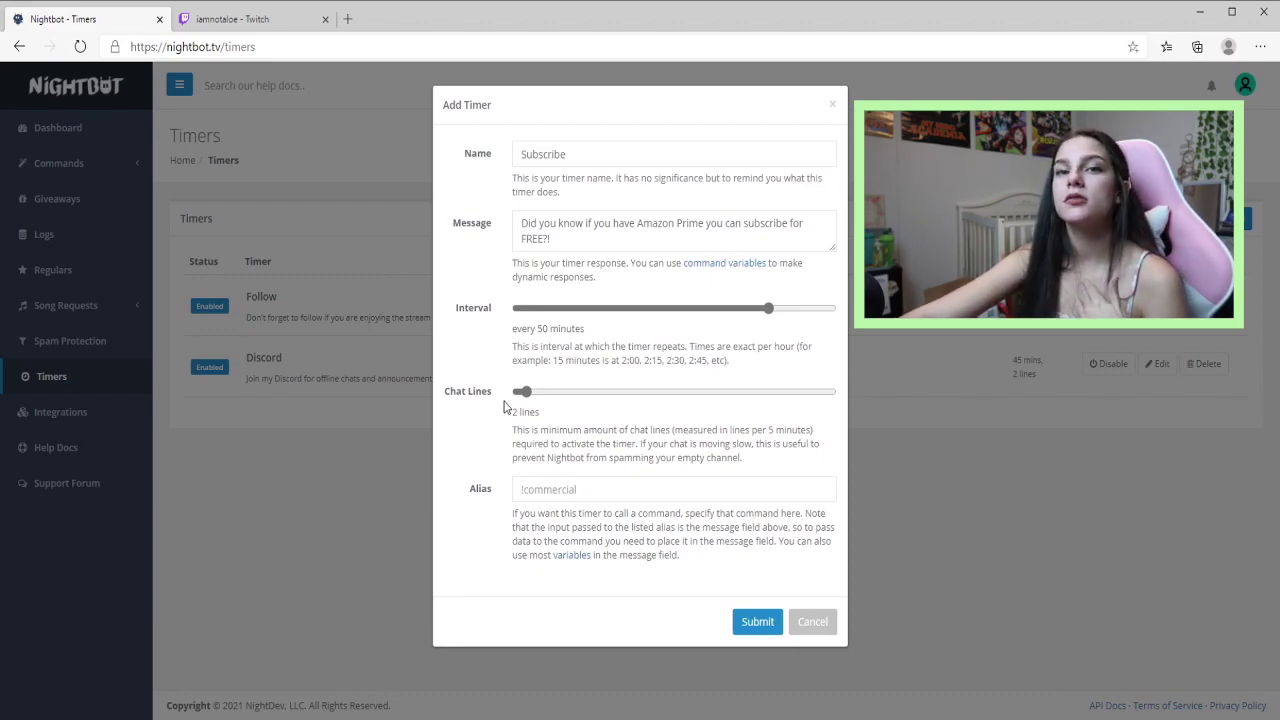
pyautogui.click(652, 318)
pyautogui.moveTo(652, 310); pyautogui.dragTo(769, 316)
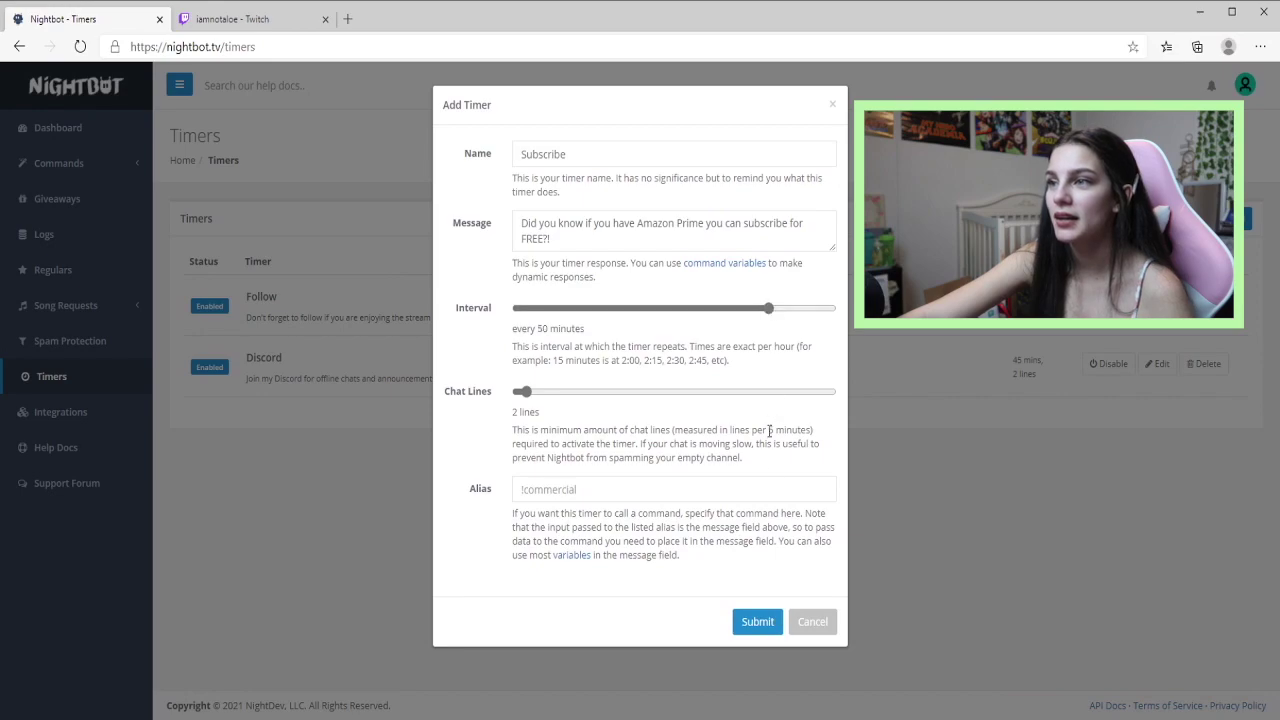
pyautogui.click(757, 622)
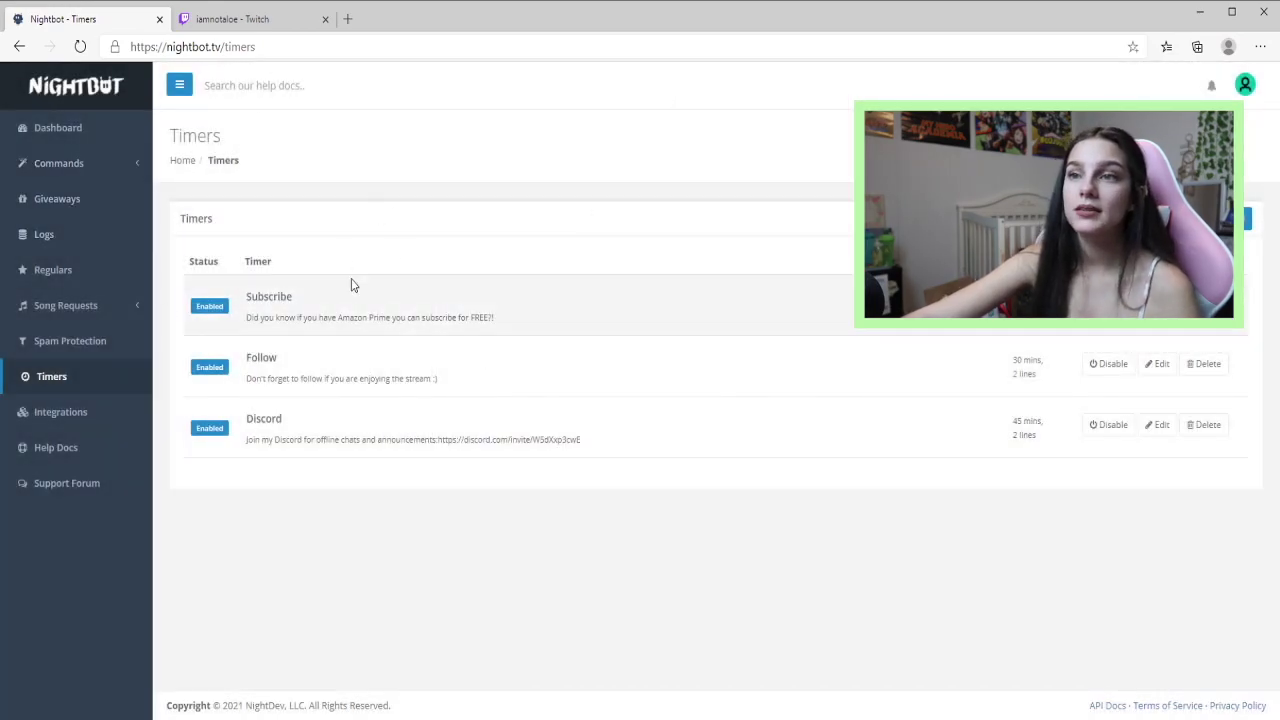
# Switch to the Twitch channel page, open the channel's stream chat and send the !socials command
pyautogui.click(287, 20)
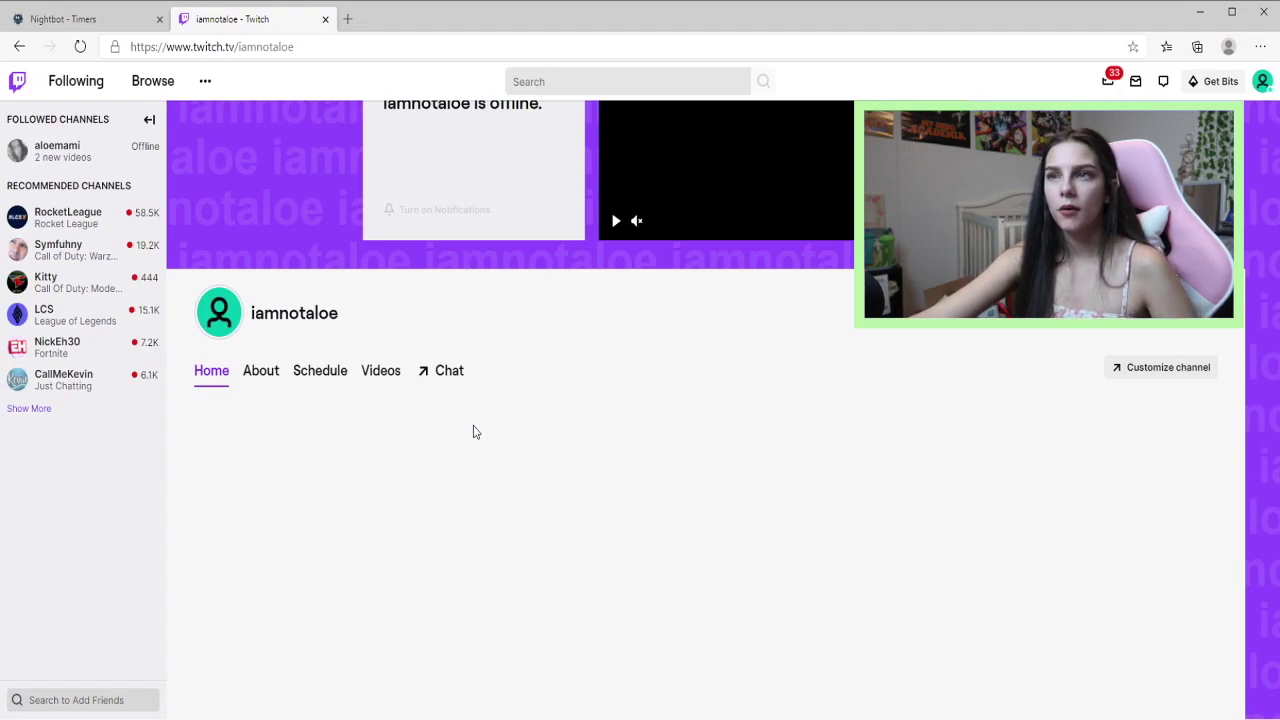
pyautogui.click(455, 376)
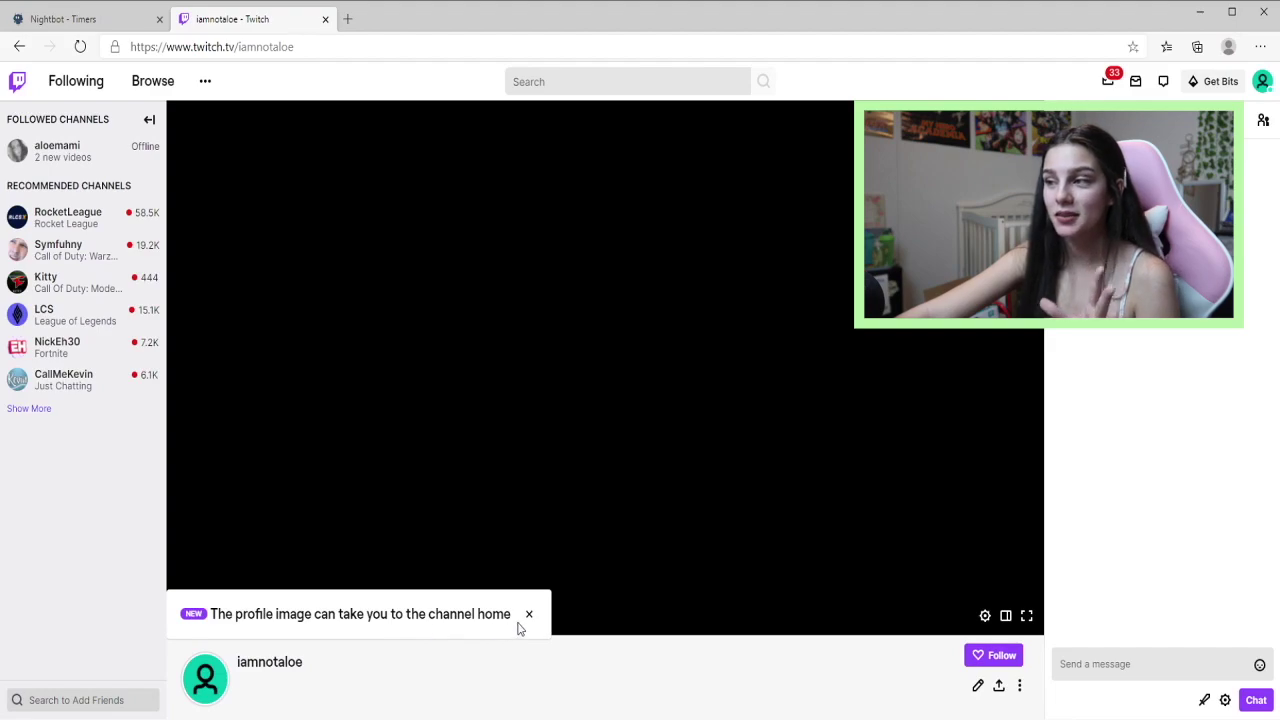
pyautogui.click(529, 614)
pyautogui.click(1104, 655)
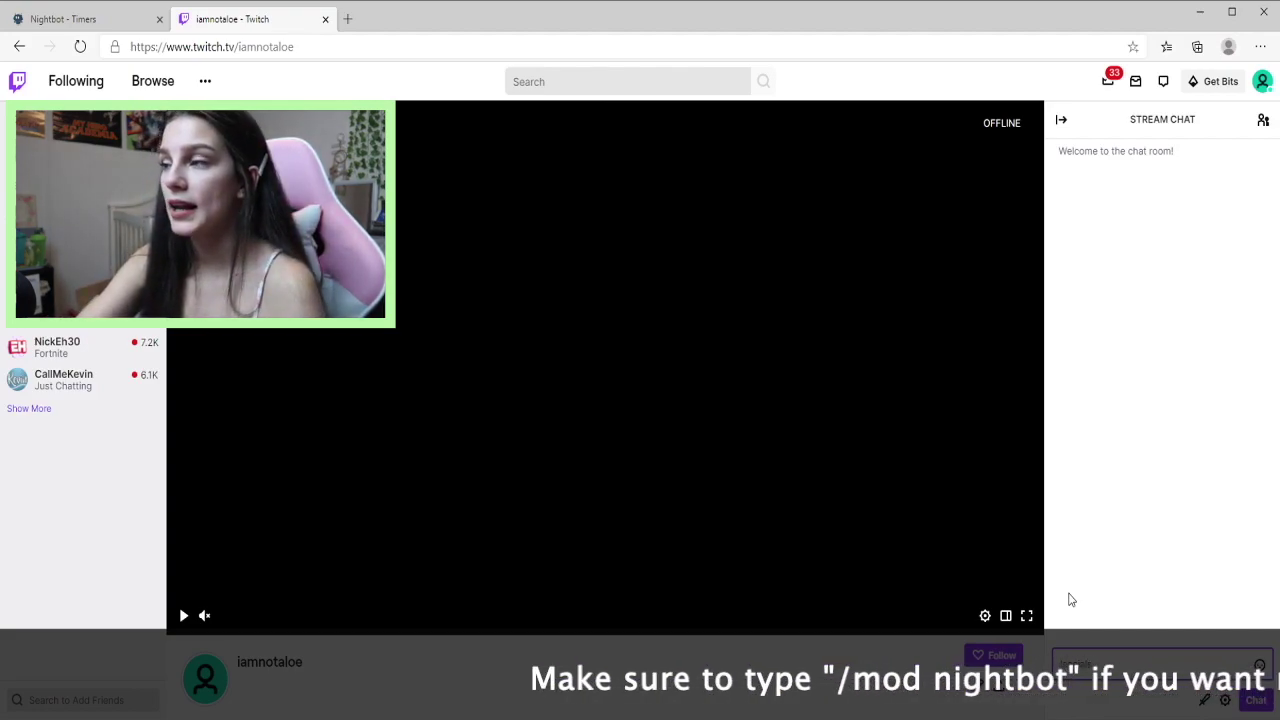
pyautogui.press('Return')
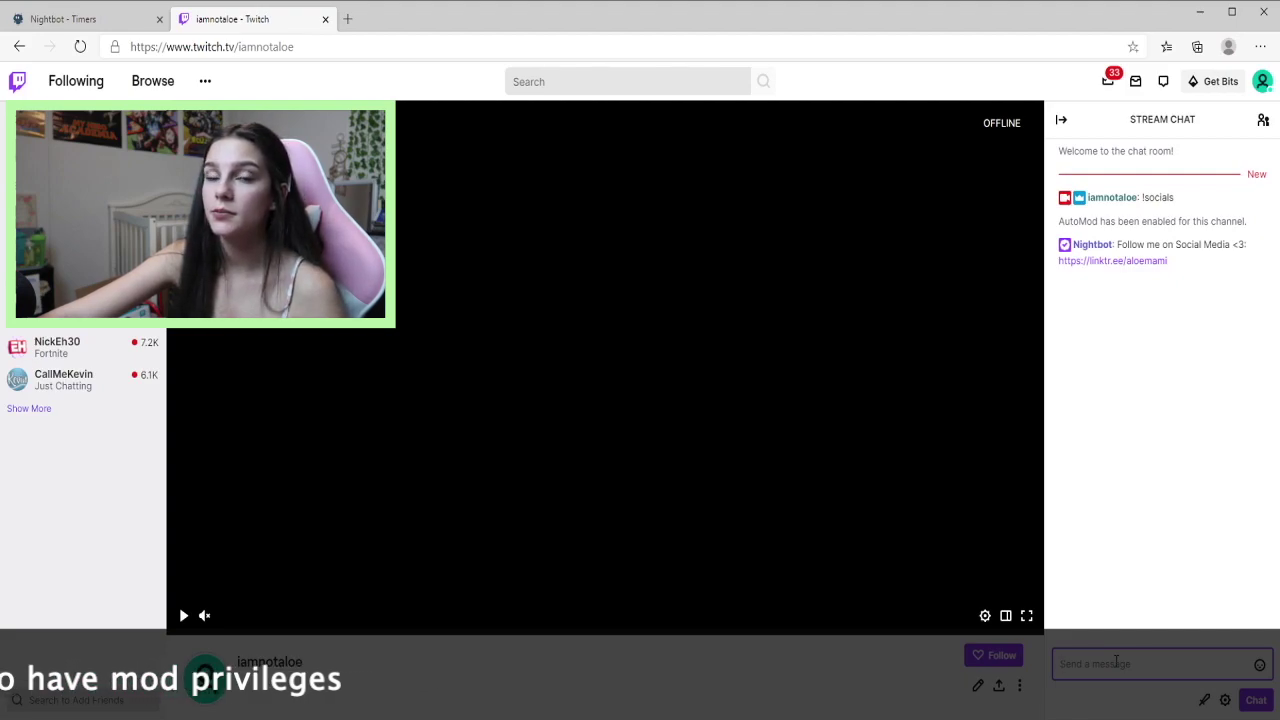
# Send the message "hello" in the stream chat to try the custom greeting command
pyautogui.write('hel')
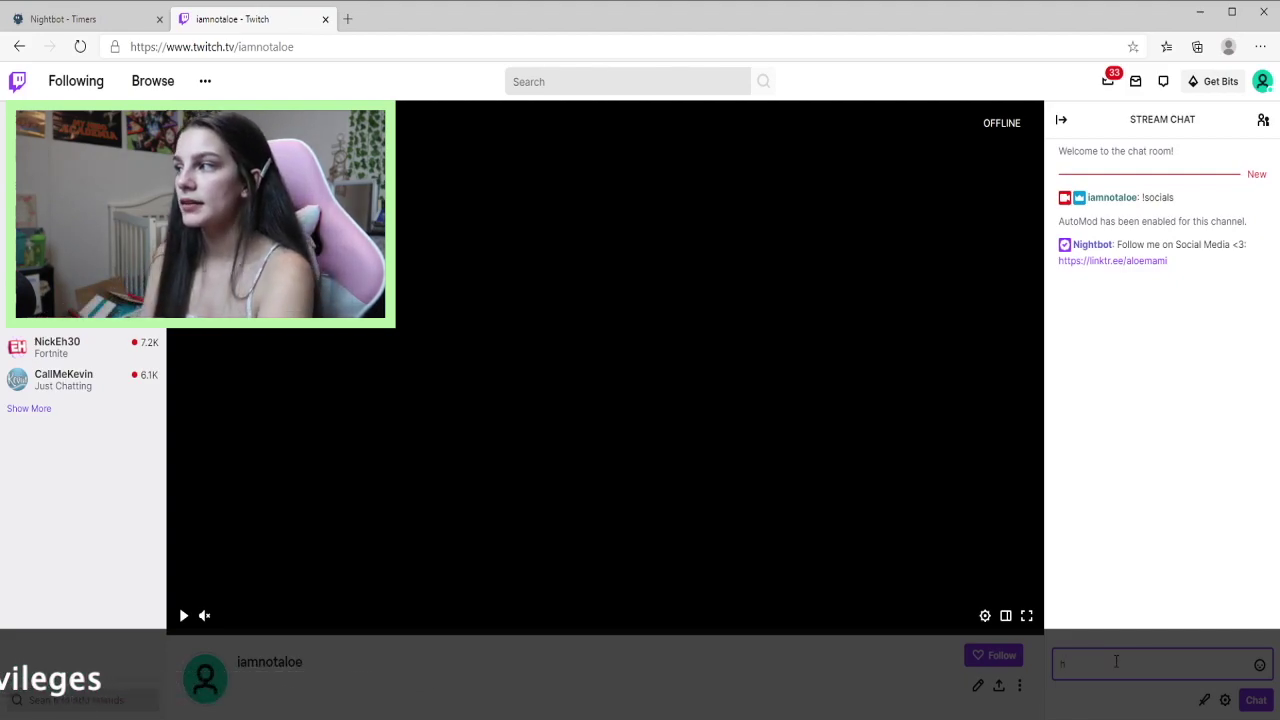
pyautogui.write('lo')
pyautogui.press('Return')
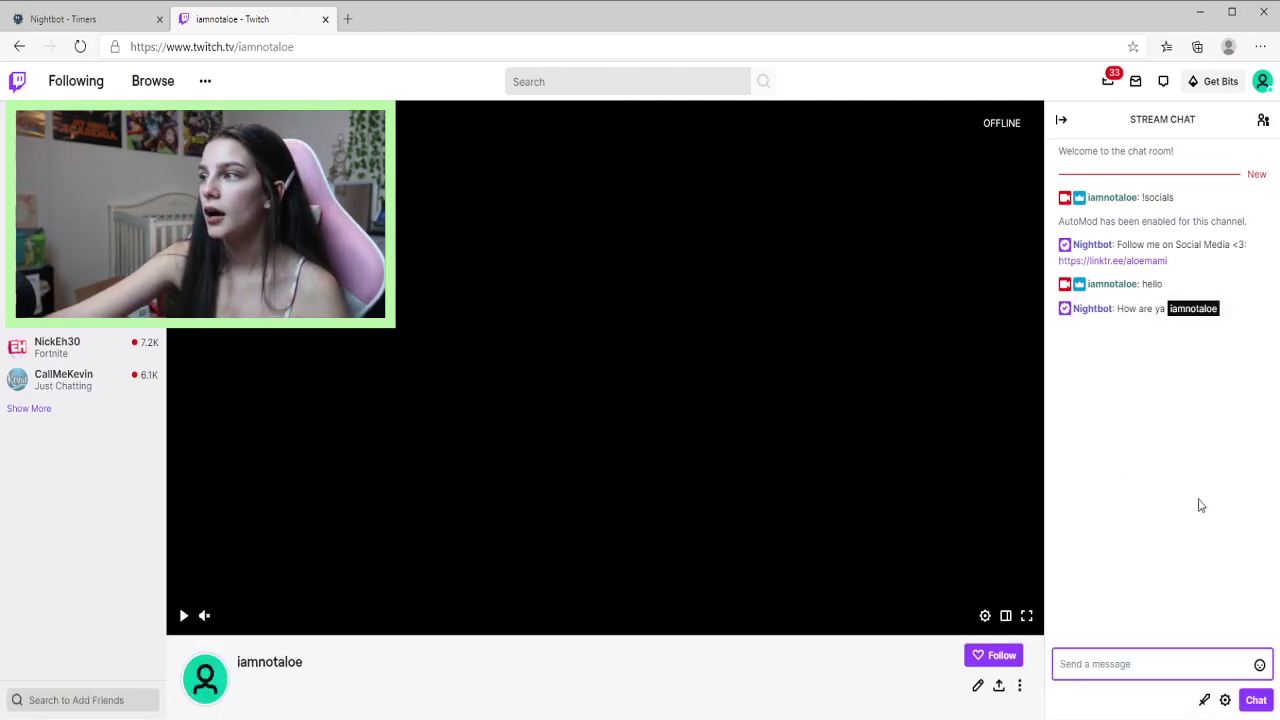
pyautogui.moveTo(1143, 284); pyautogui.dragTo(1166, 288)
pyautogui.click(1178, 425)
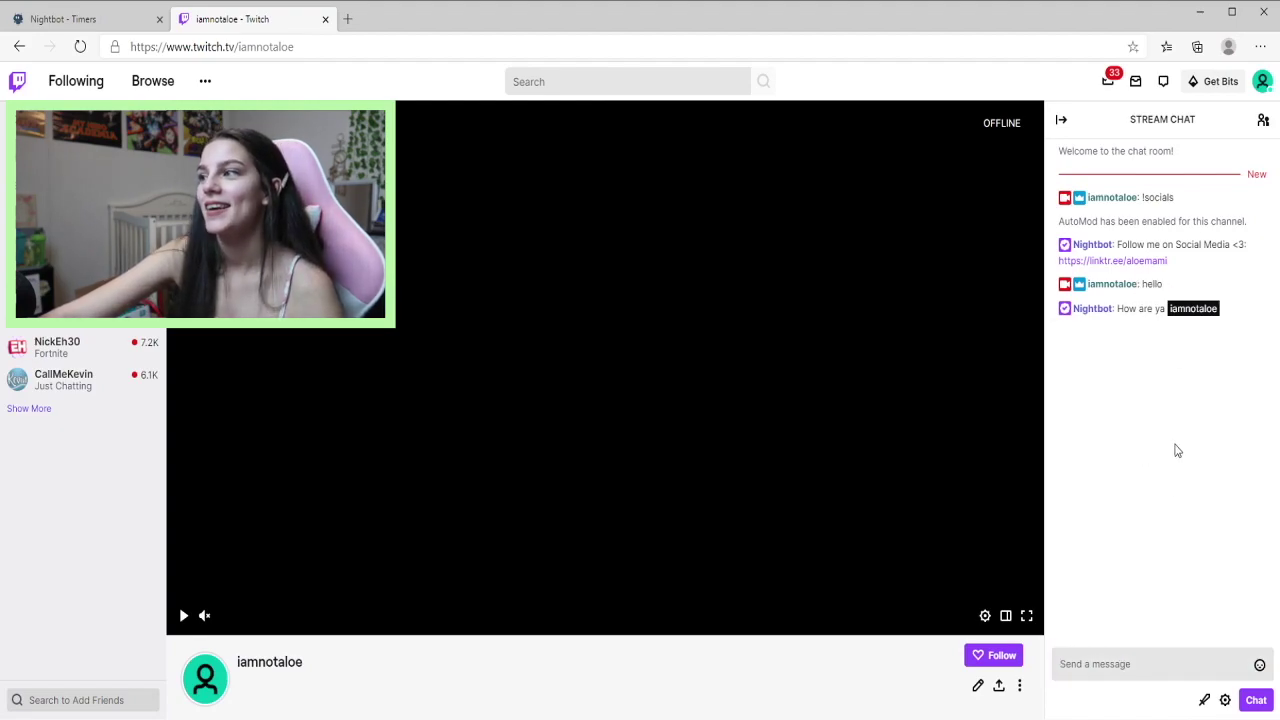
# Send the !followage command in the stream chat to try it
pyautogui.click(1134, 663)
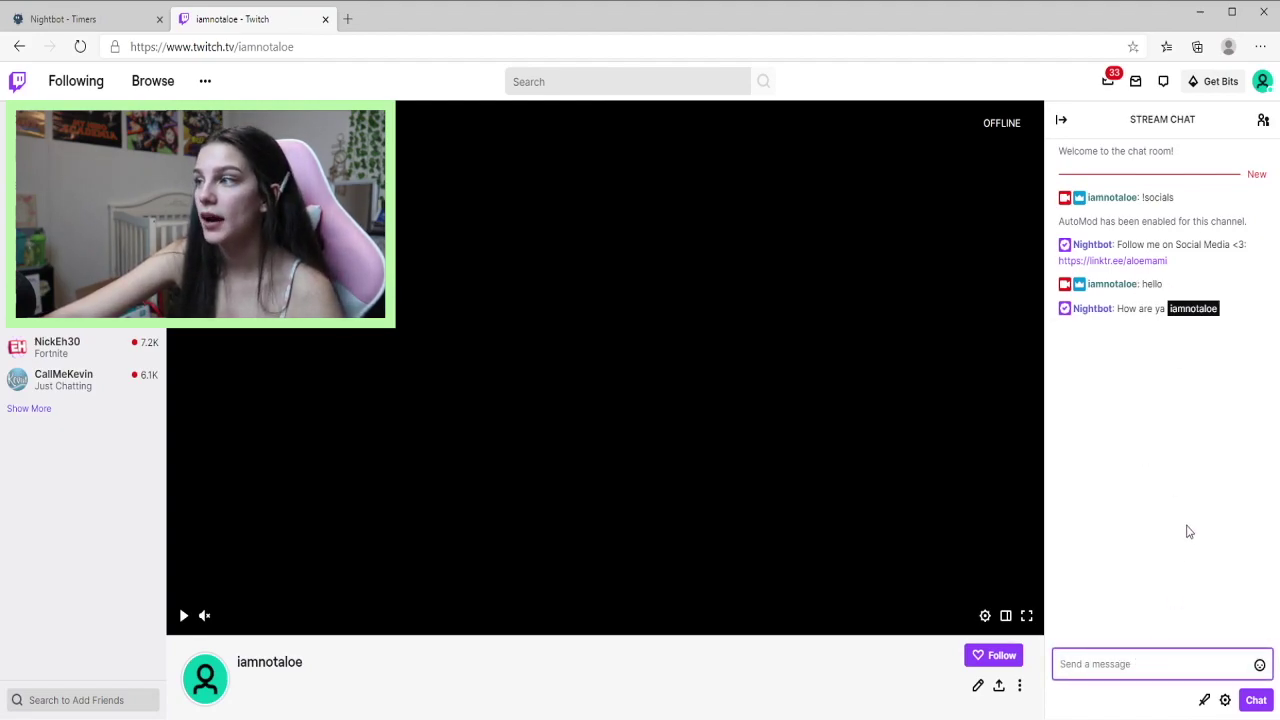
pyautogui.write('!fol')
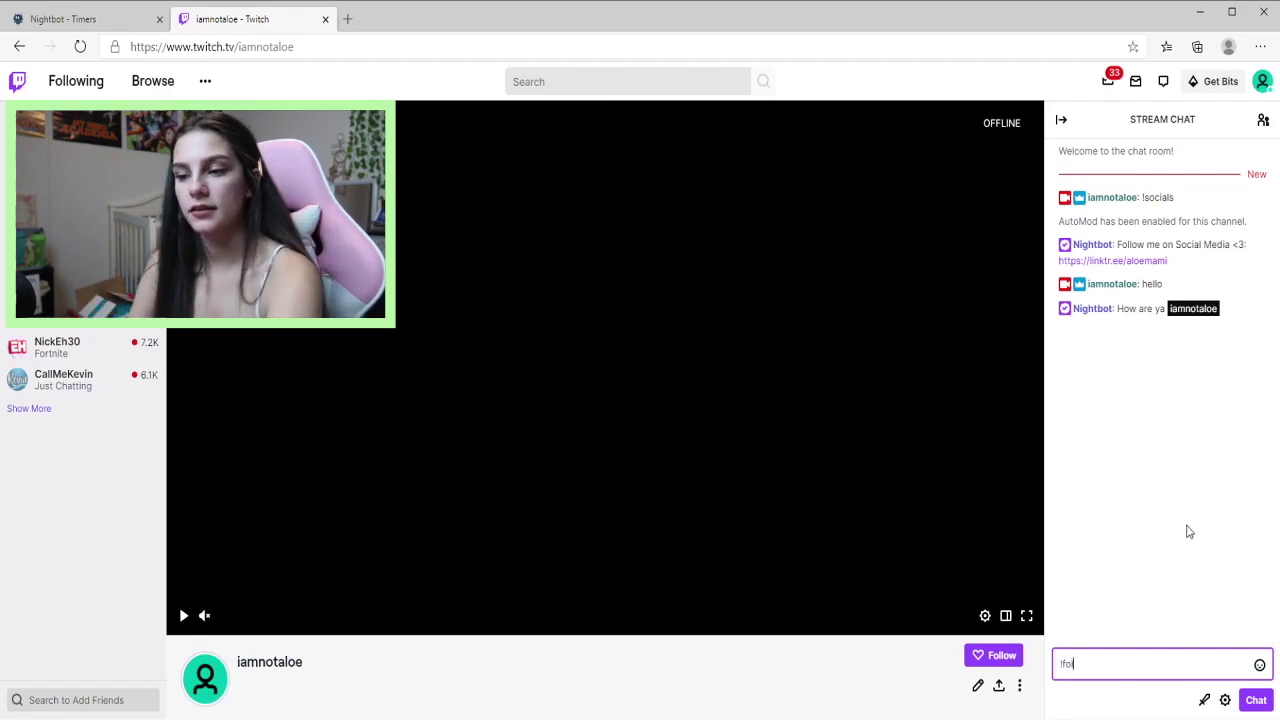
pyautogui.write('lowage')
pyautogui.press('Return')
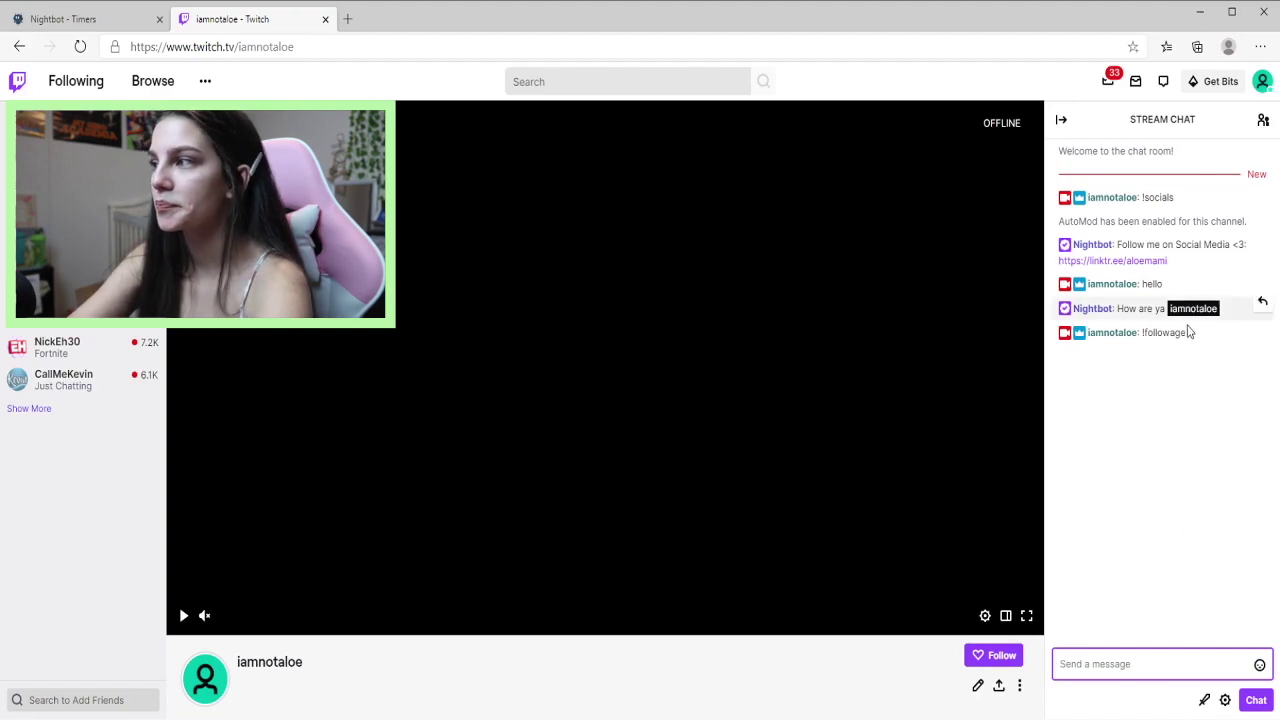